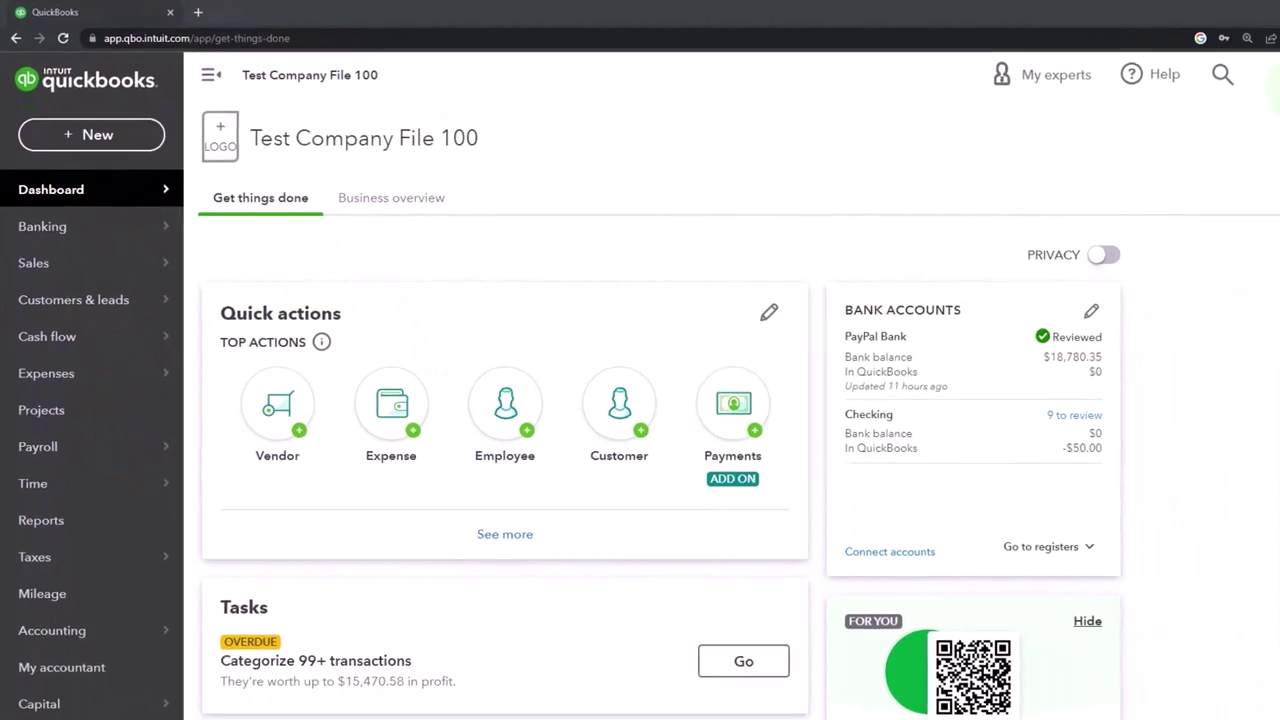
Switch QuickBooks to Business view and duplicate the dashboard tab twice to make three tabs.
left_click(1200, 69)
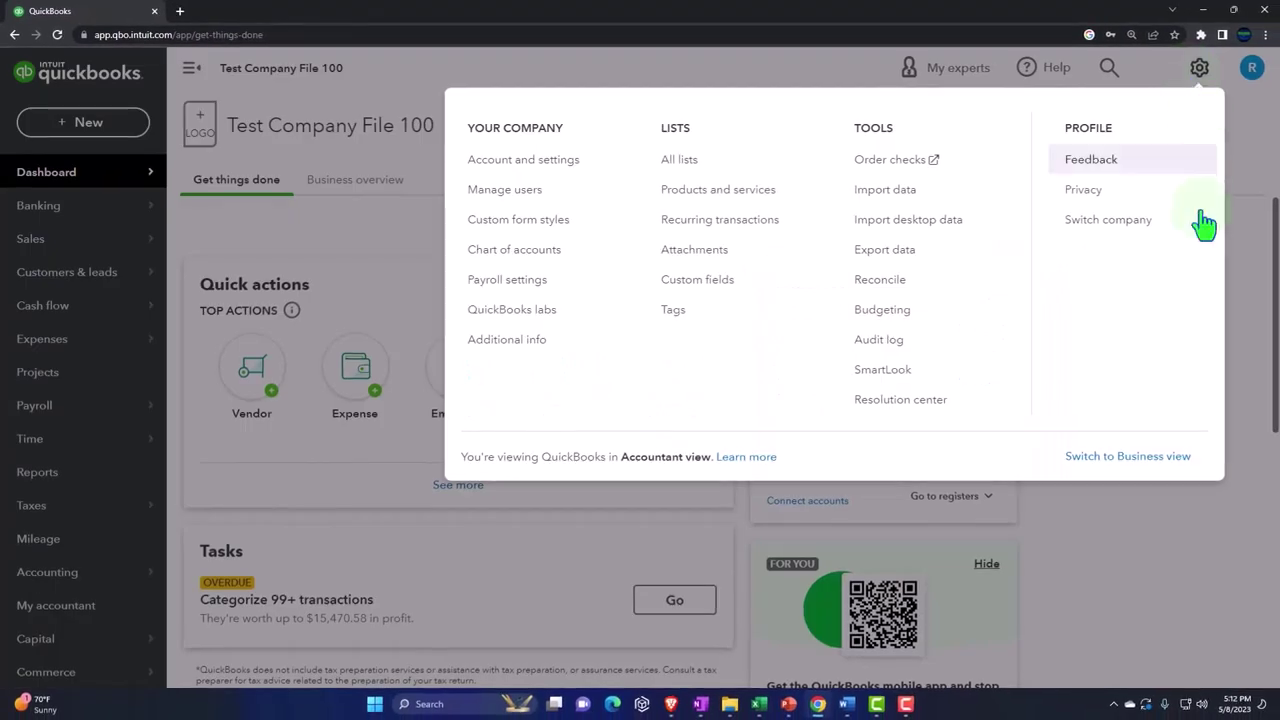
left_click(1191, 458)
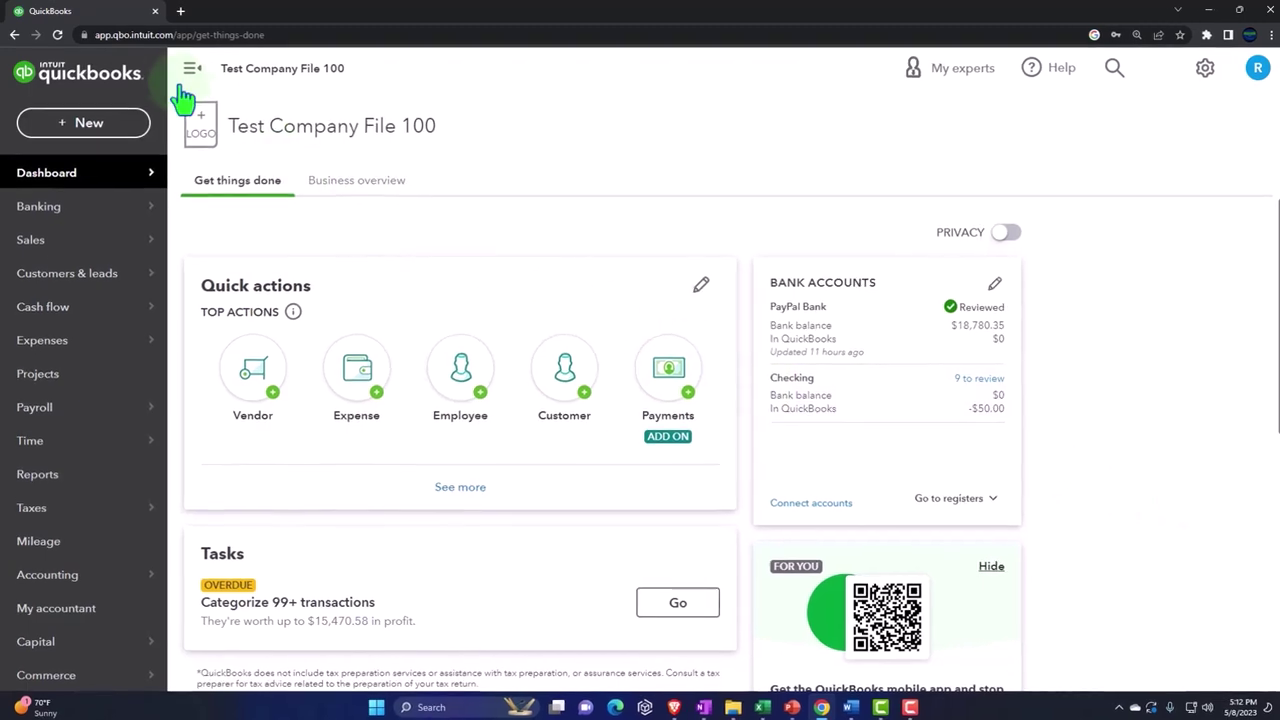
right_click(125, 13)
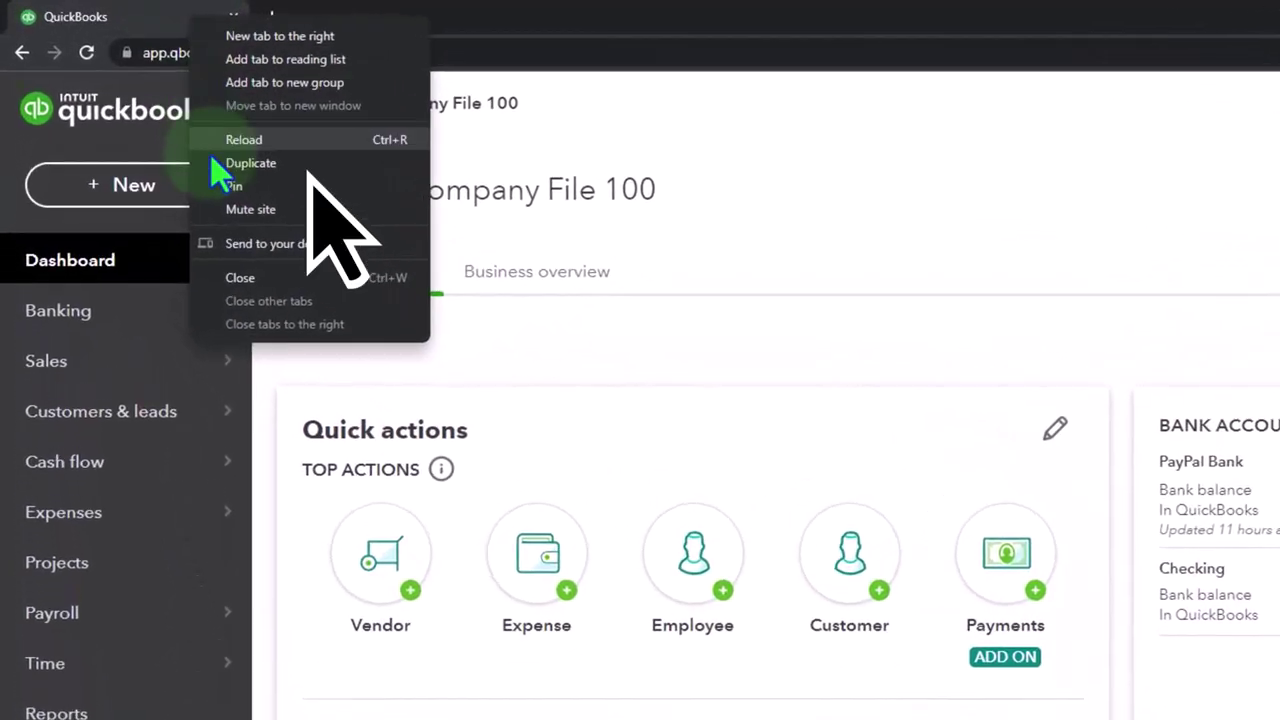
left_click(262, 146)
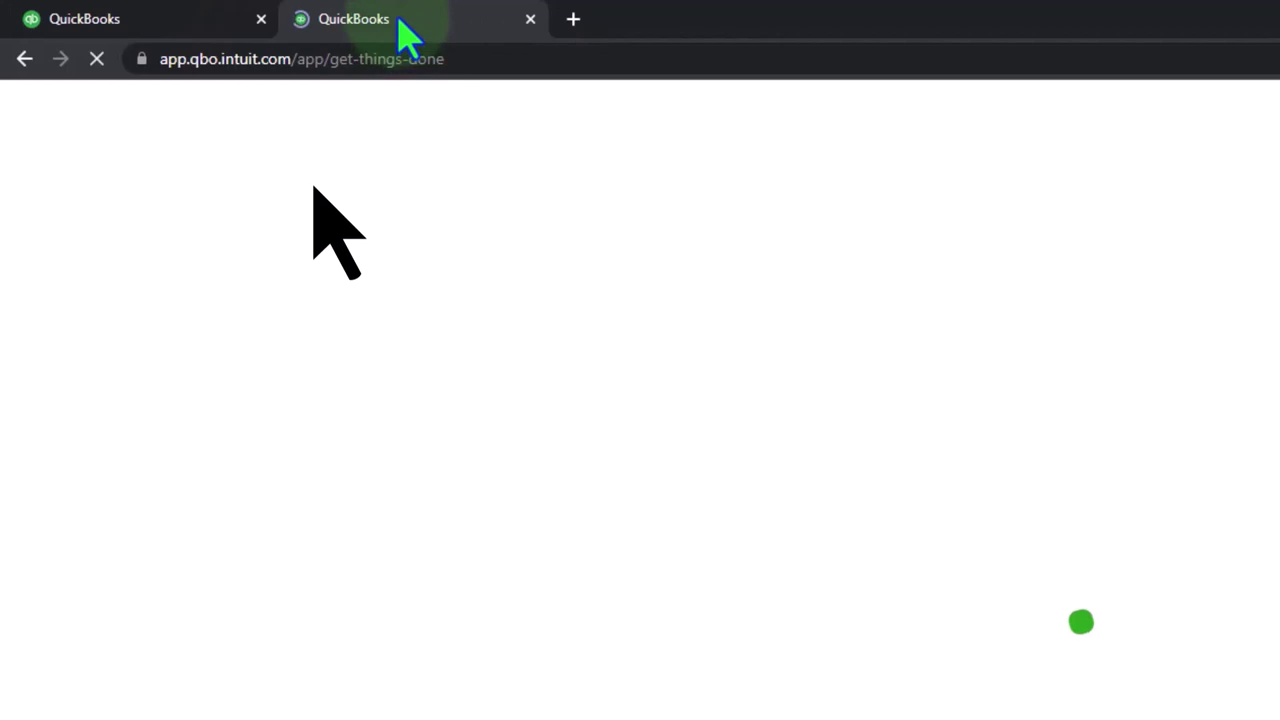
right_click(400, 18)
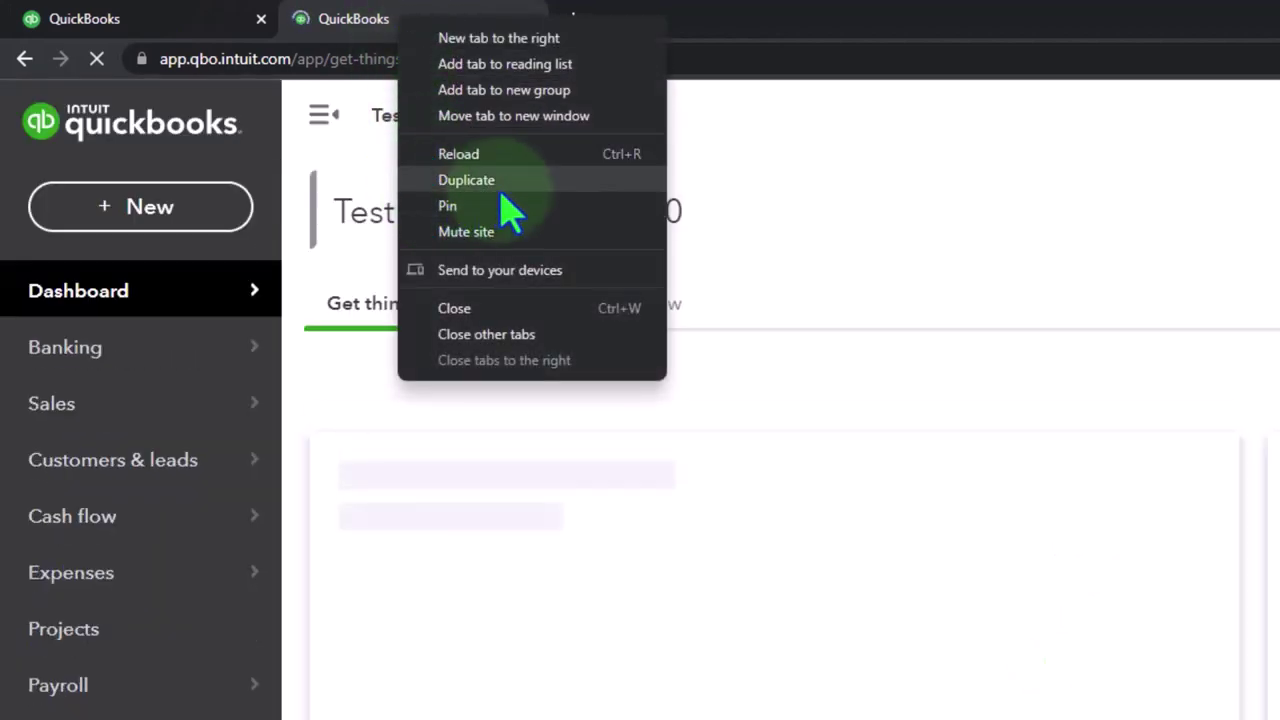
left_click(528, 184)
left_click(453, 22)
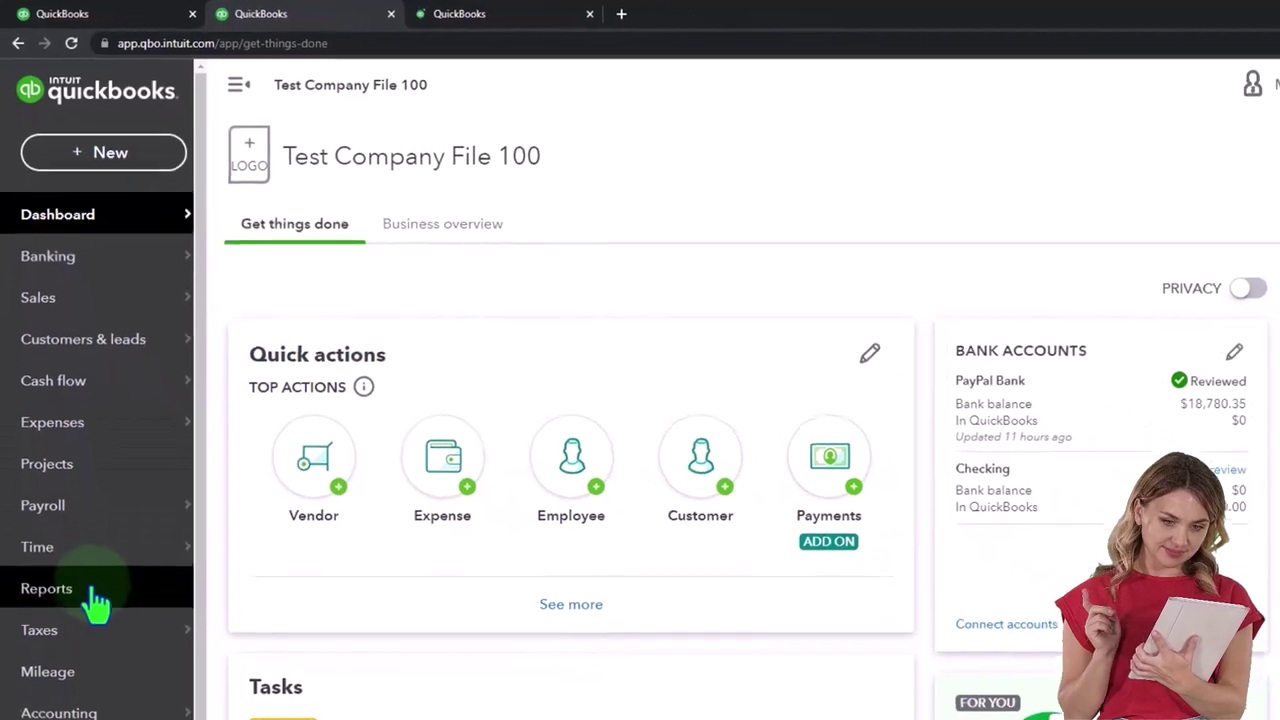
Open the Balance Sheet in the second tab and Profit and Loss in the third.
left_click(92, 592)
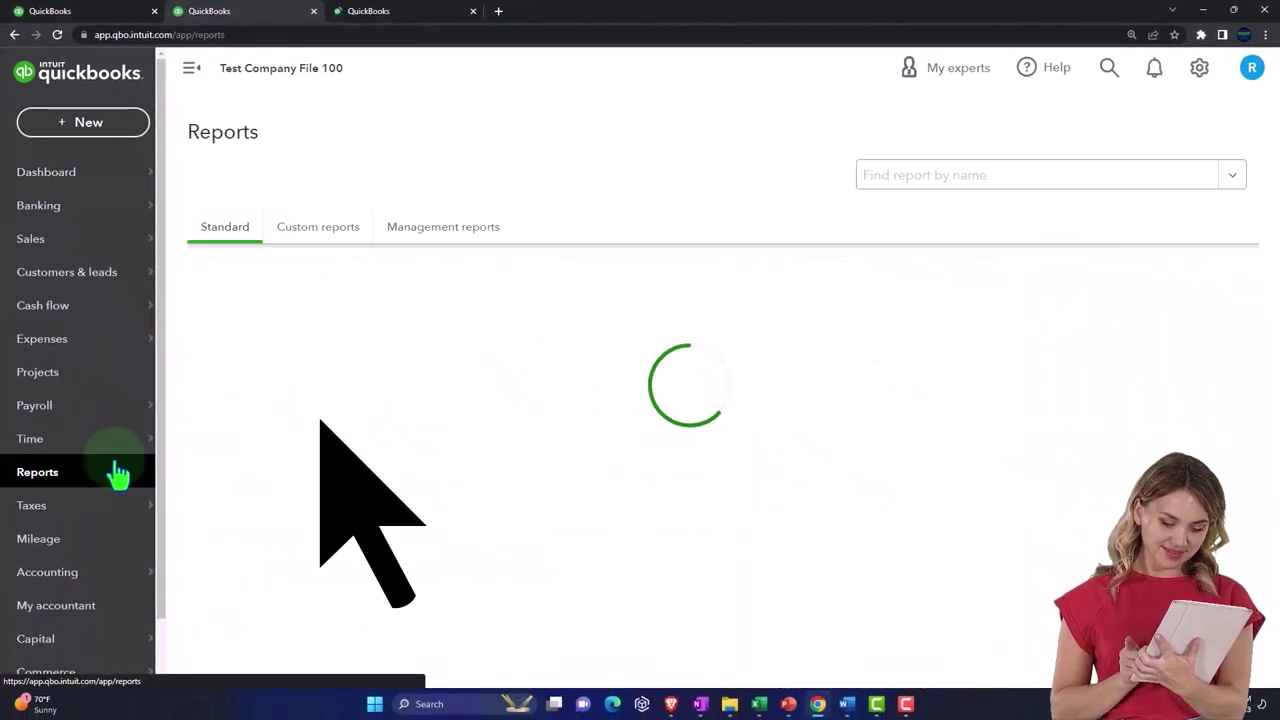
left_click(286, 395)
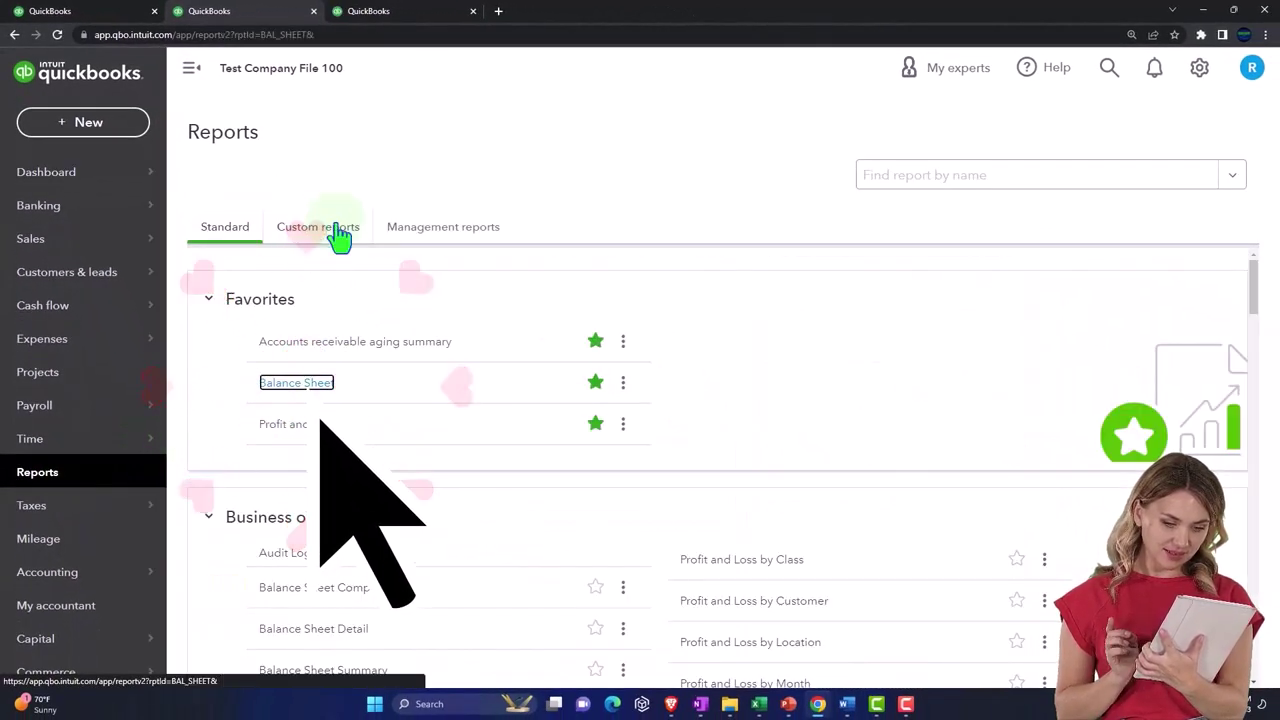
left_click(428, 27)
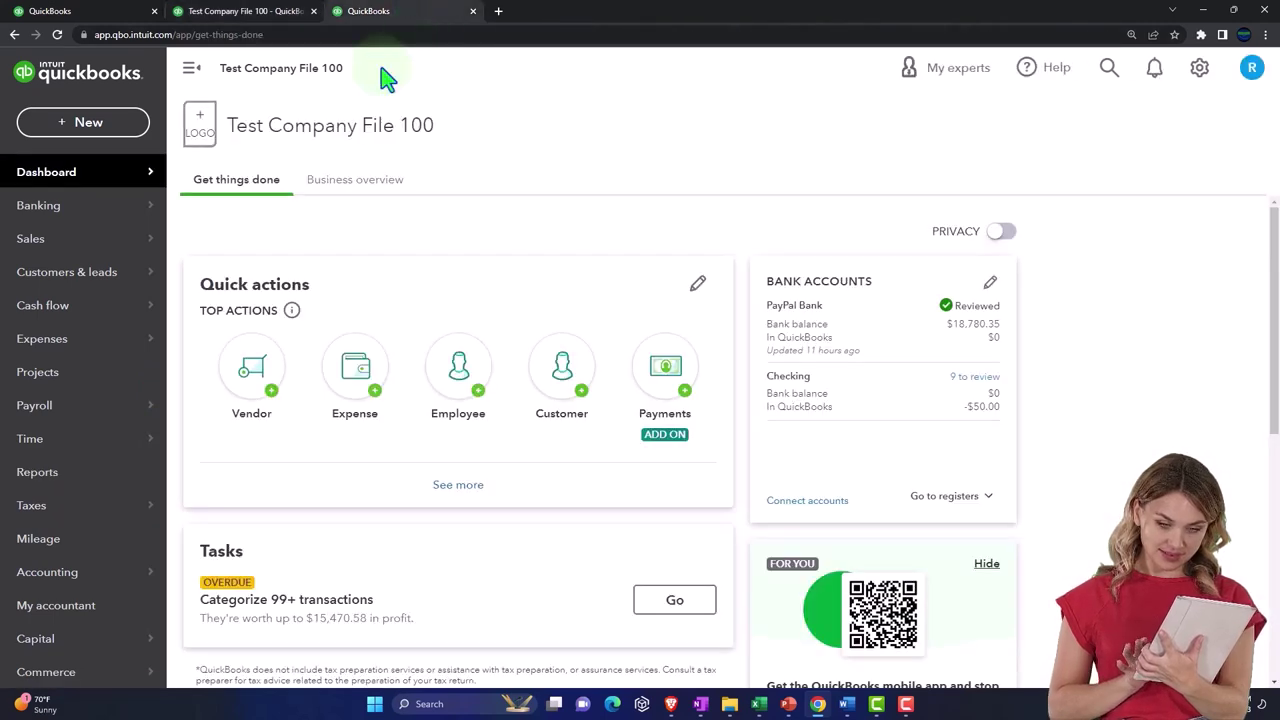
left_click(86, 484)
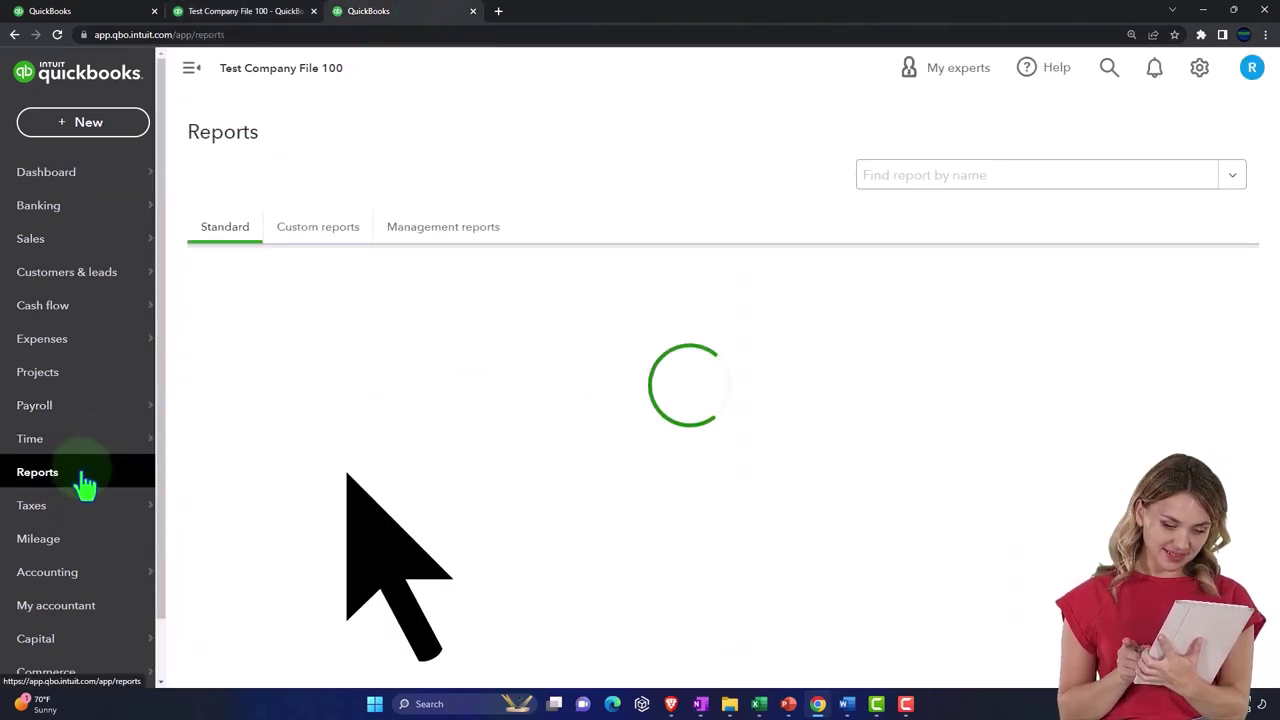
left_click(285, 428)
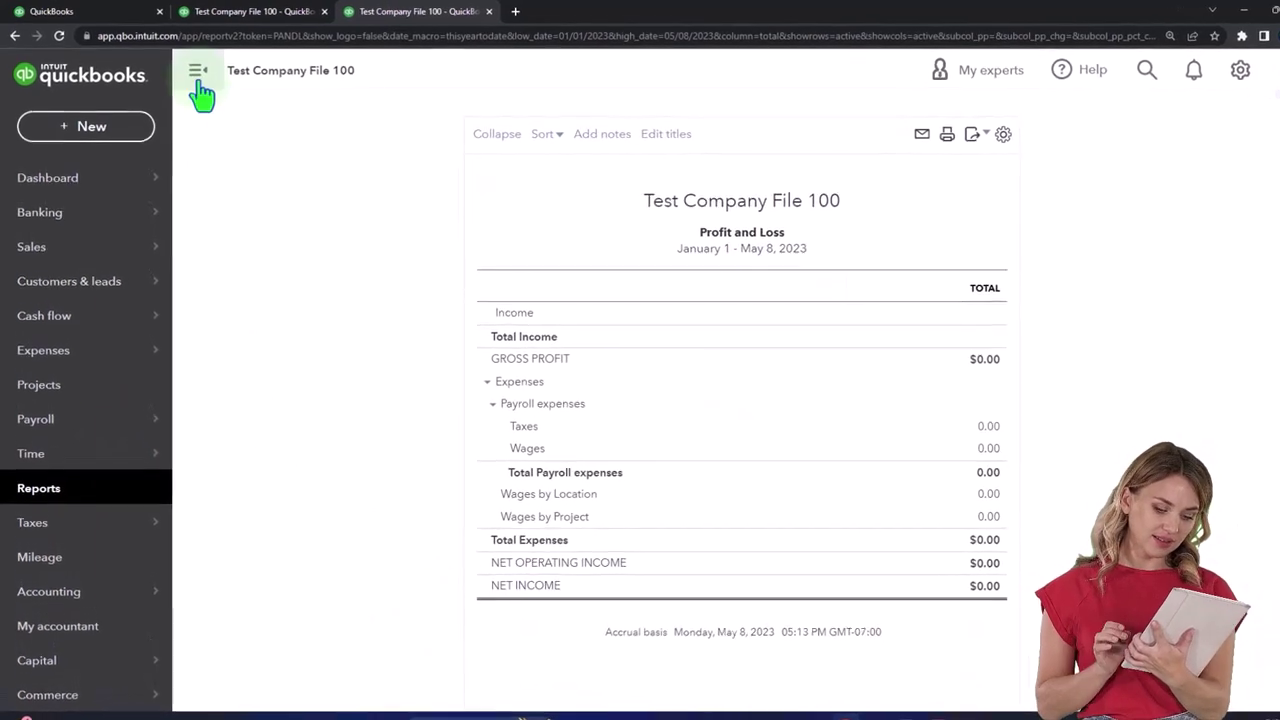
Rerun the Profit and Loss report for 01/01/2023 through 12/31/2023.
left_click(198, 80)
scroll(229, 343, "up", 3)
left_click(318, 235)
type("01/01/2023")
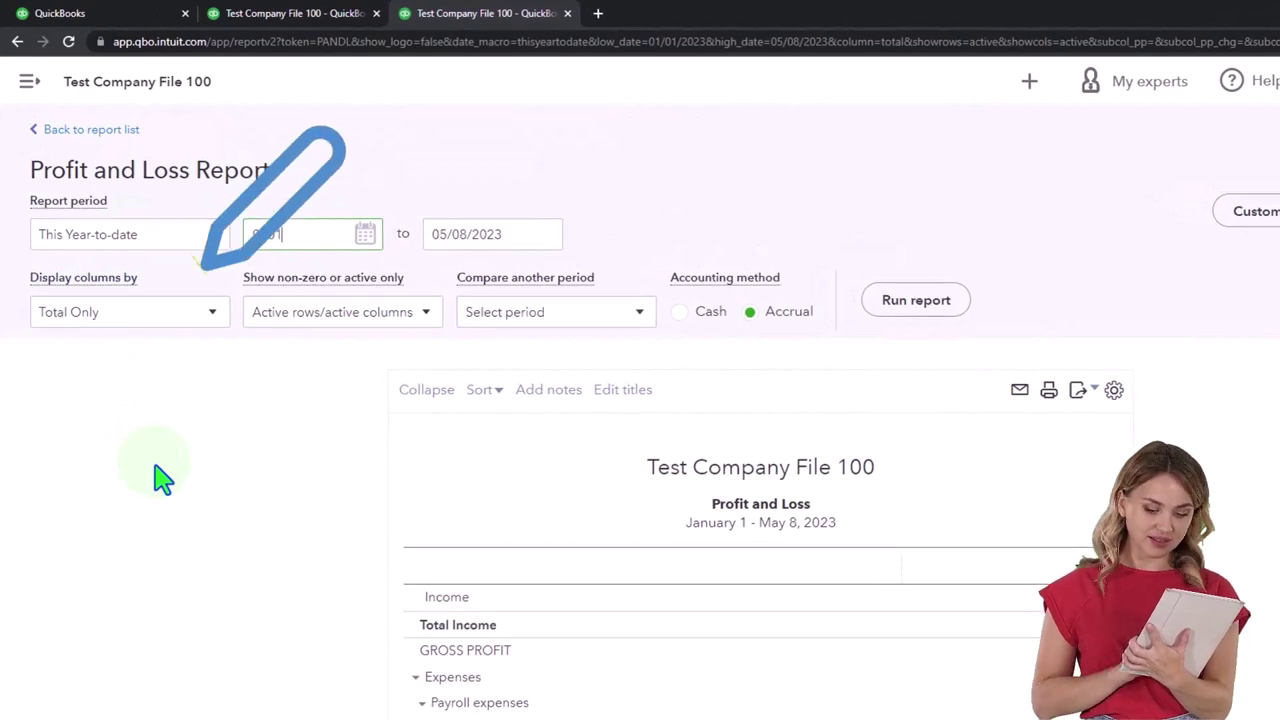
key("Tab")
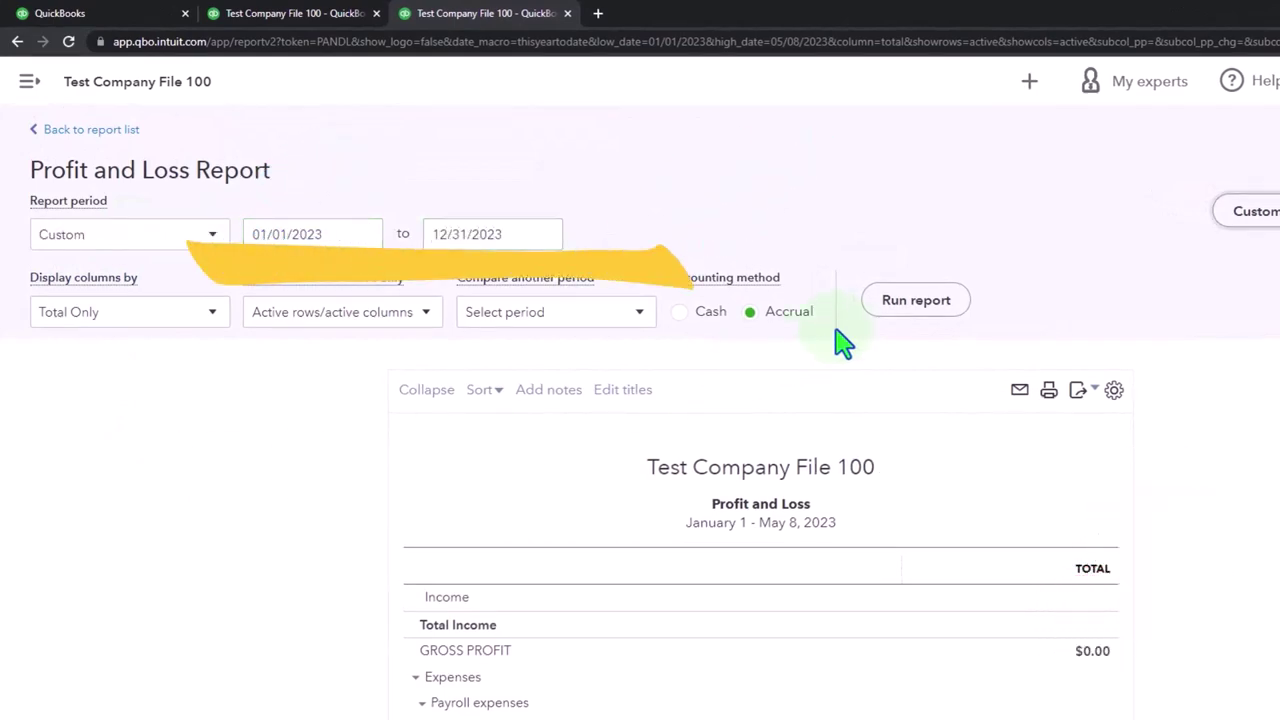
left_click(905, 302)
scroll(811, 283, "down", 3)
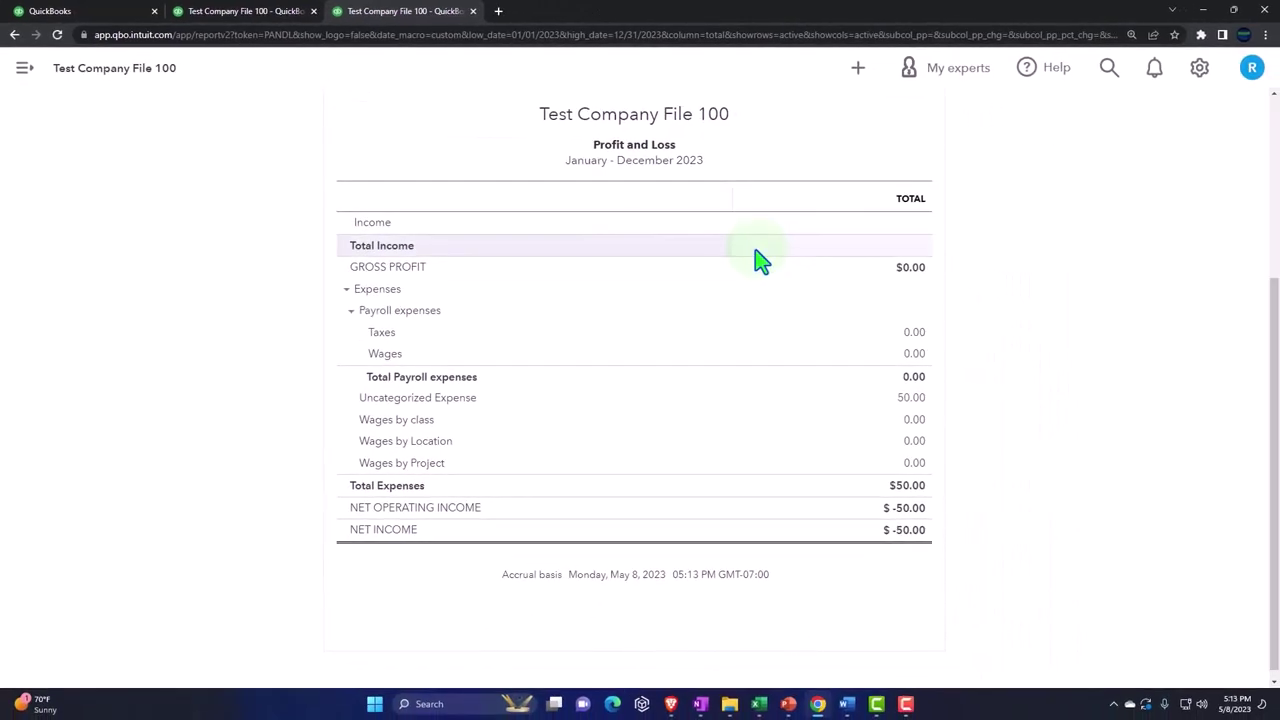
key("ctrl+plus")
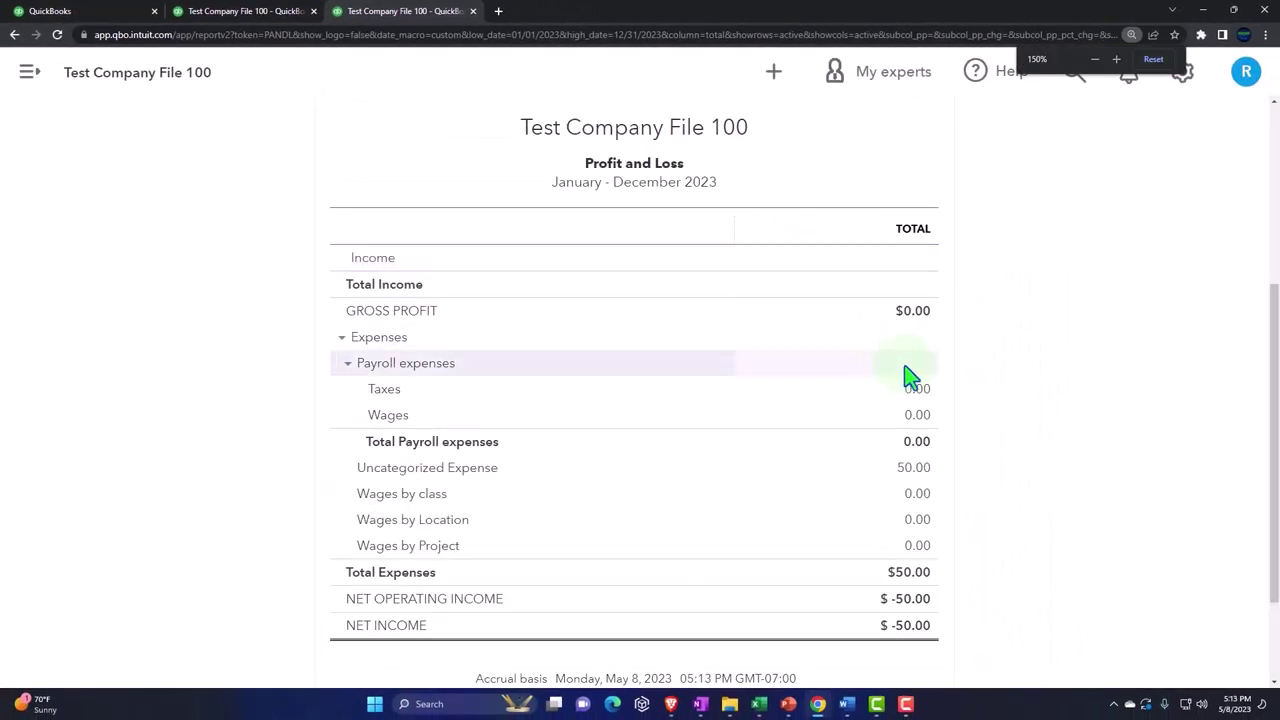
left_click(917, 392)
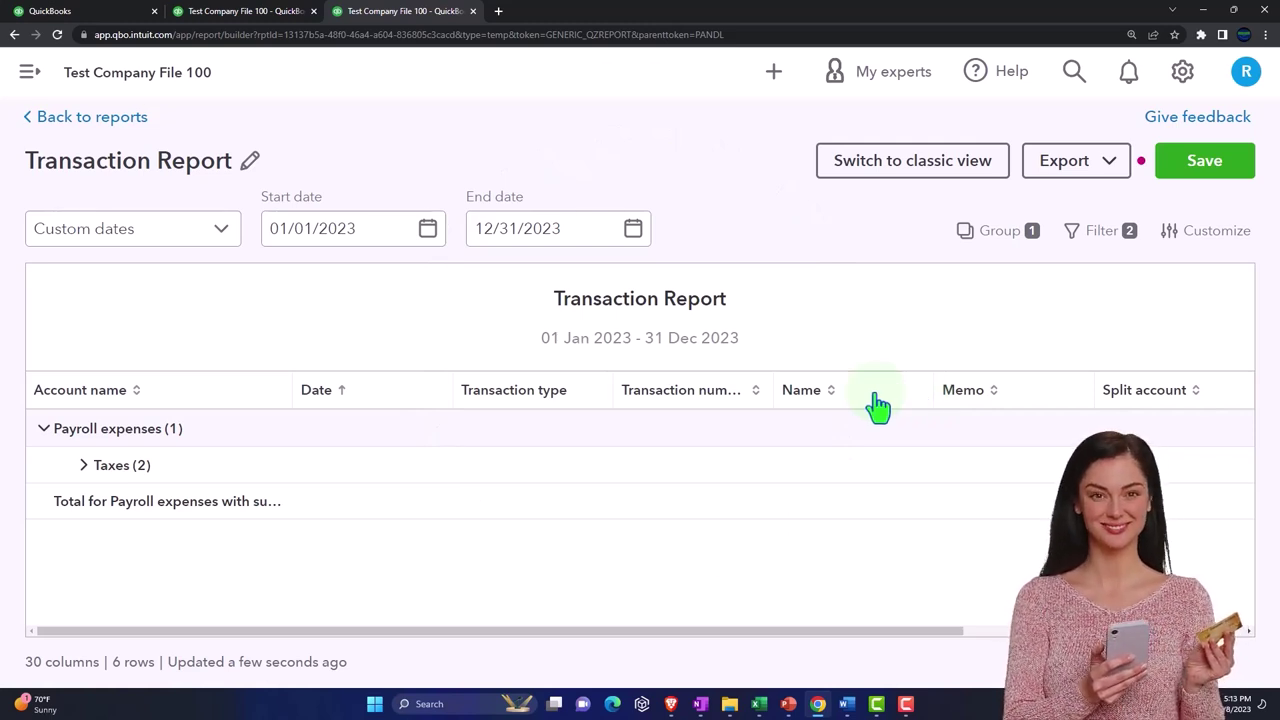
left_click(128, 122)
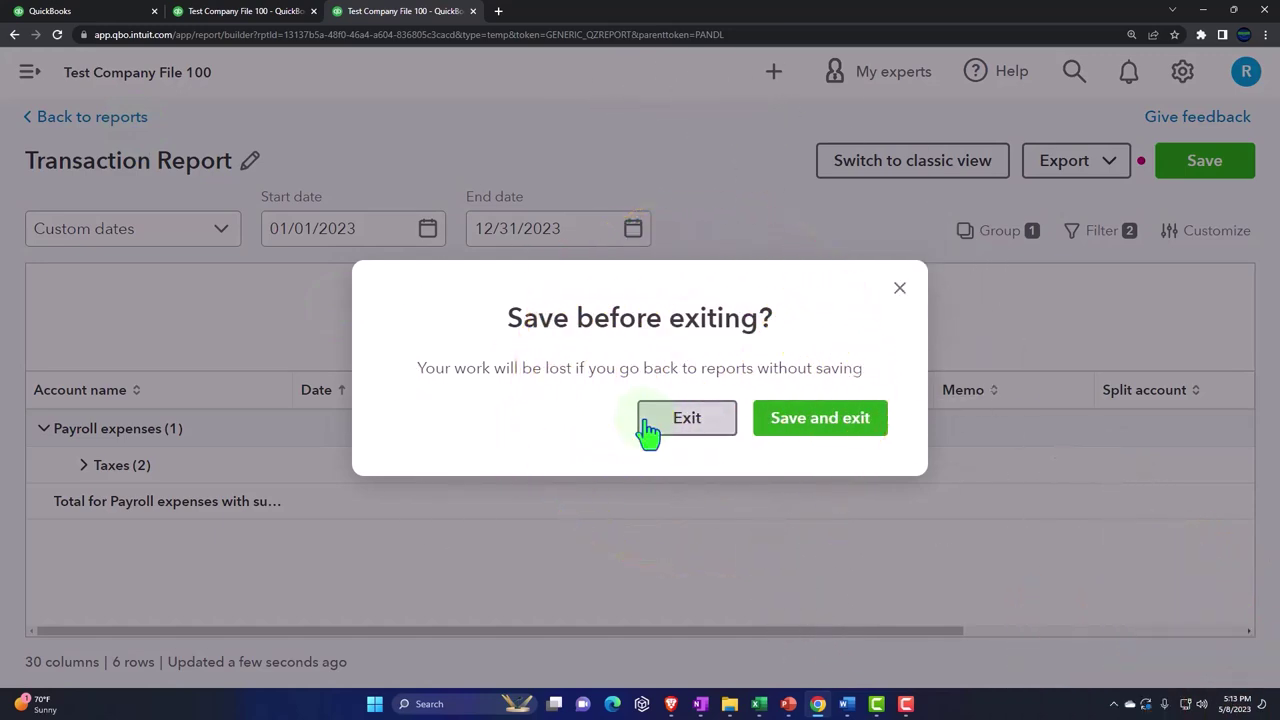
left_click(646, 424)
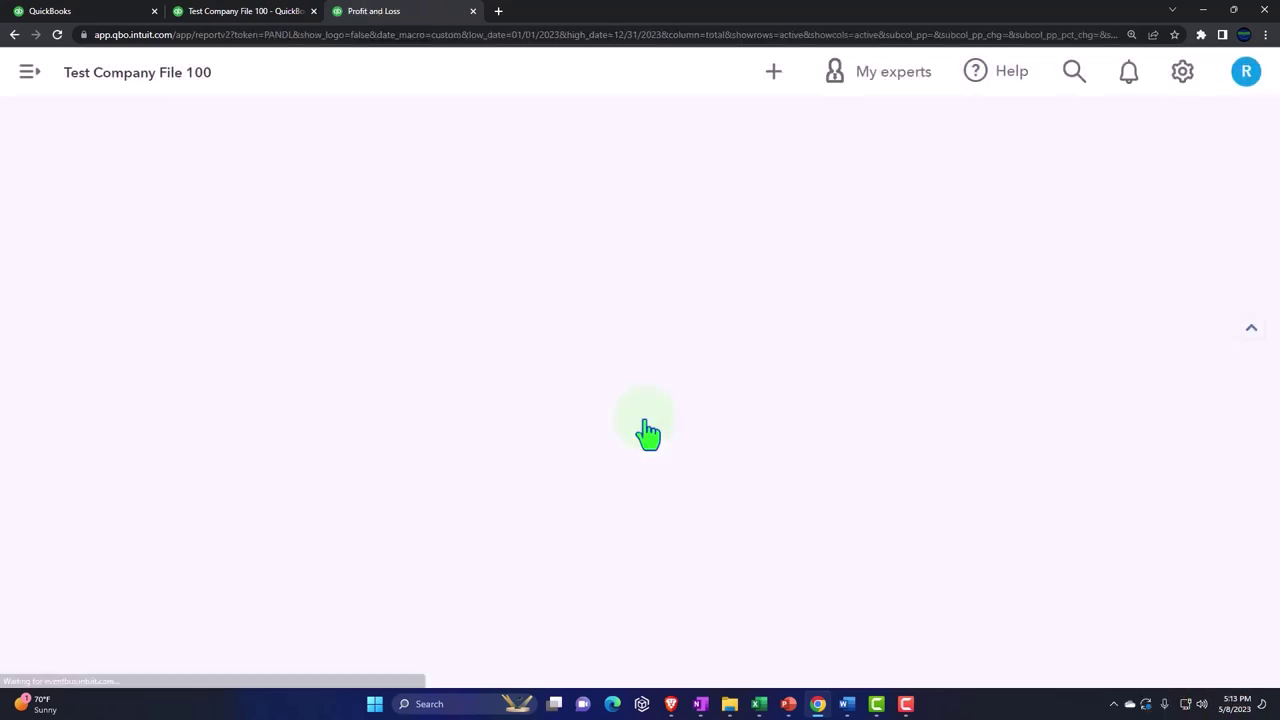
Rerun the Balance Sheet for 01/01/2023 to 12/31/2023, then return to the first tab's dashboard.
left_click(253, 15)
scroll(250, 200, "up", 2)
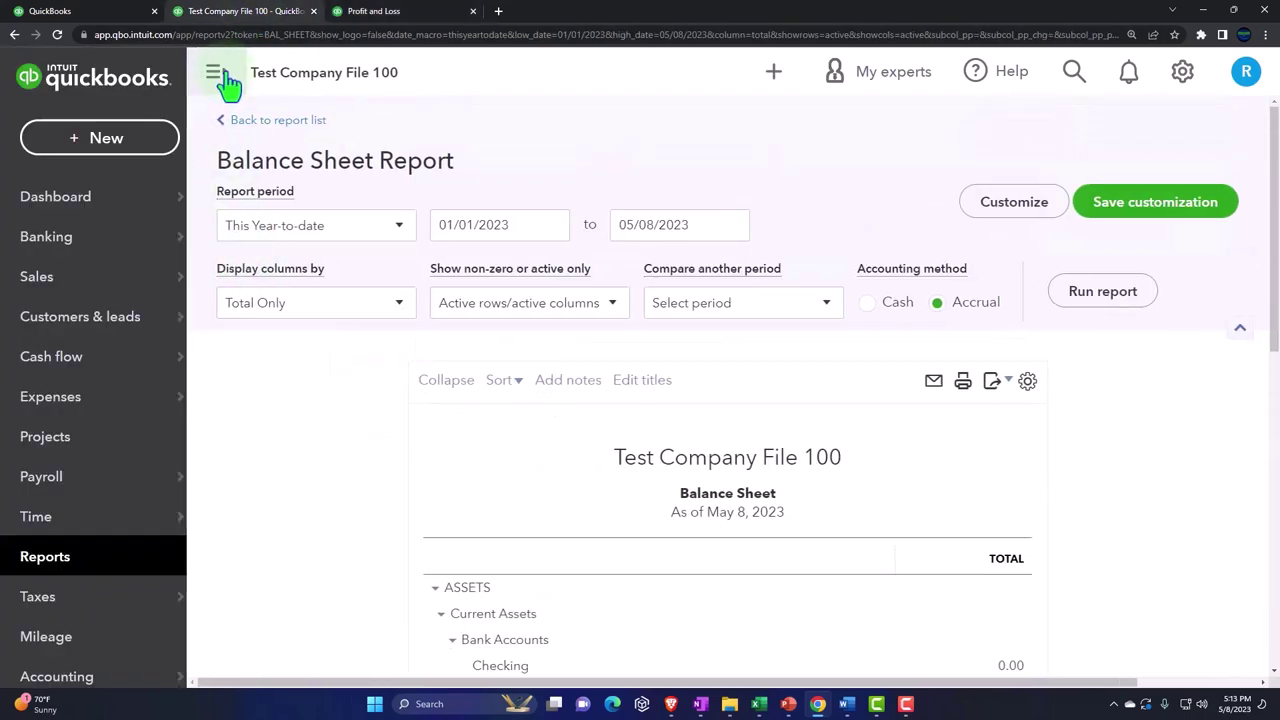
left_click(224, 76)
left_click_drag(306, 222, 215, 238)
type("010123")
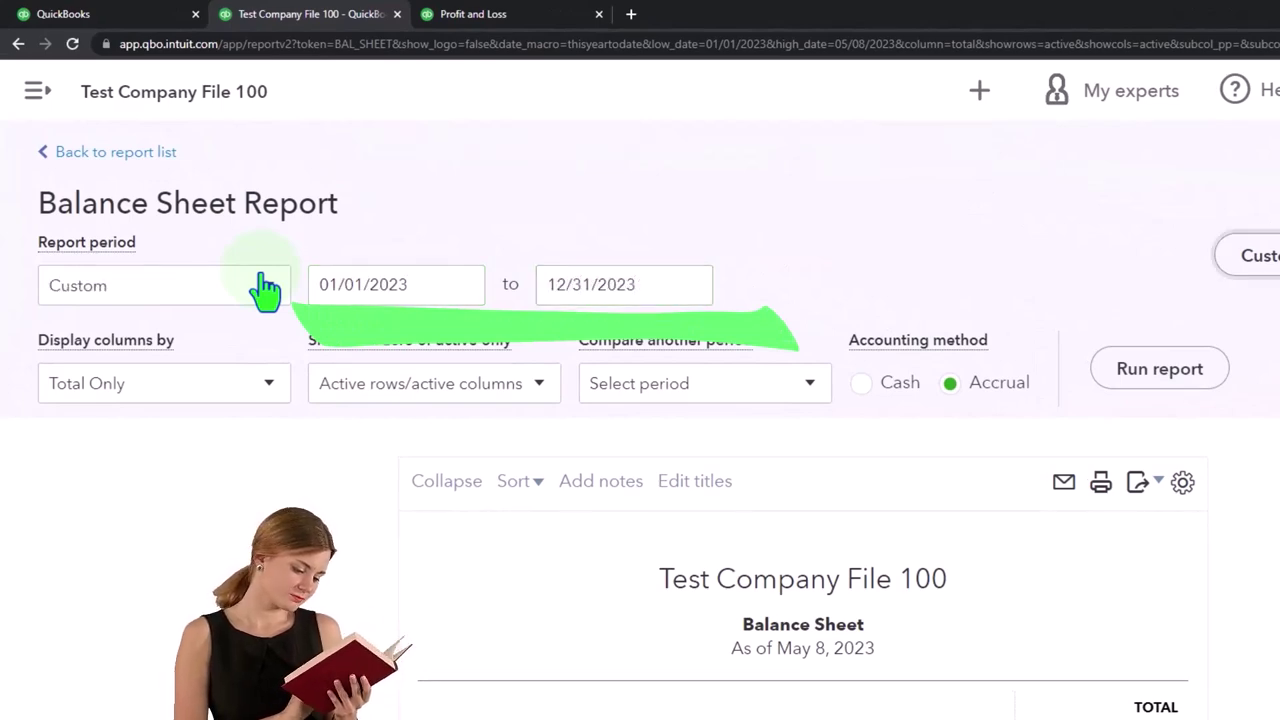
left_click(1143, 369)
scroll(1000, 400, "down", 3)
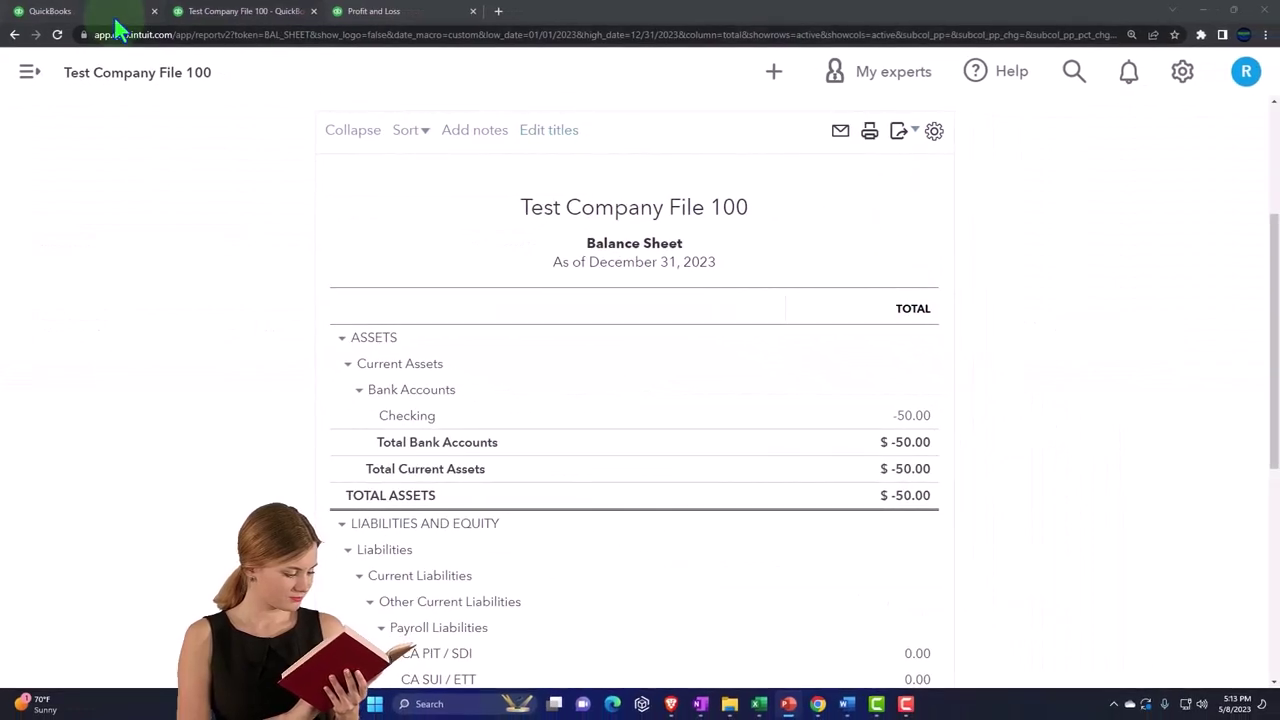
left_click(114, 20)
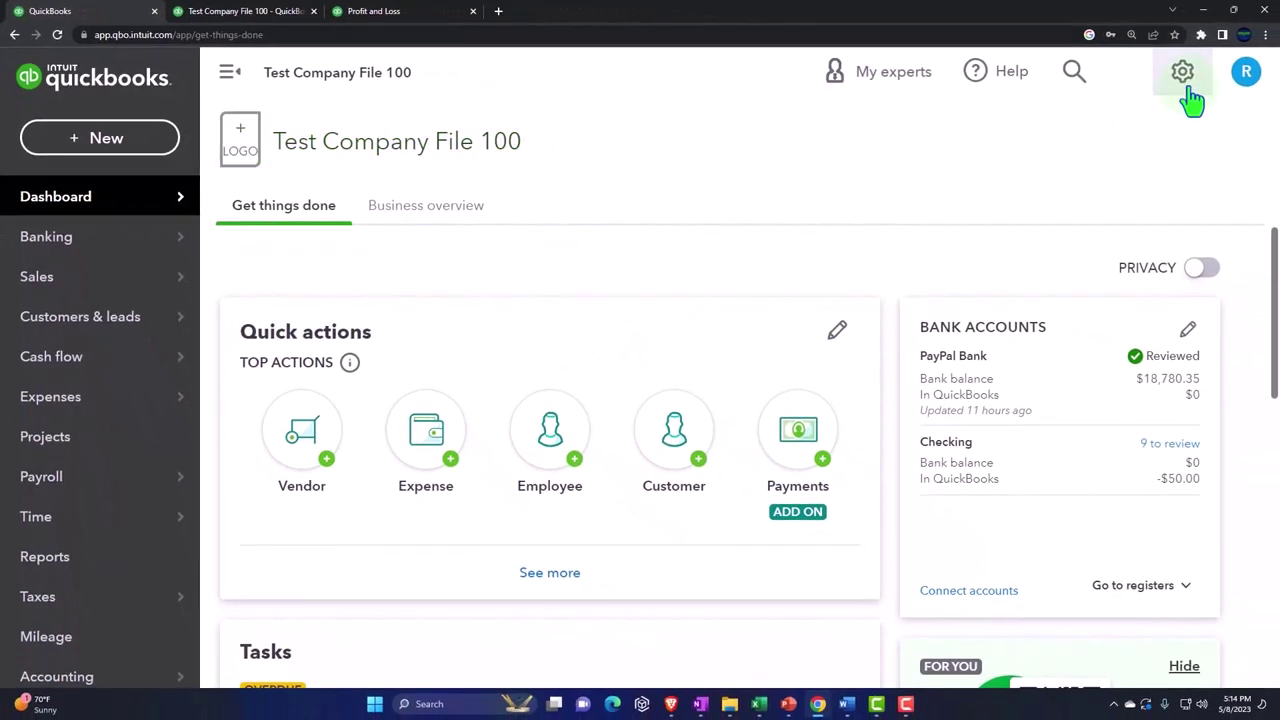
Turn on Track classes and Track locations in Advanced settings, save, and close settings.
left_click(1183, 74)
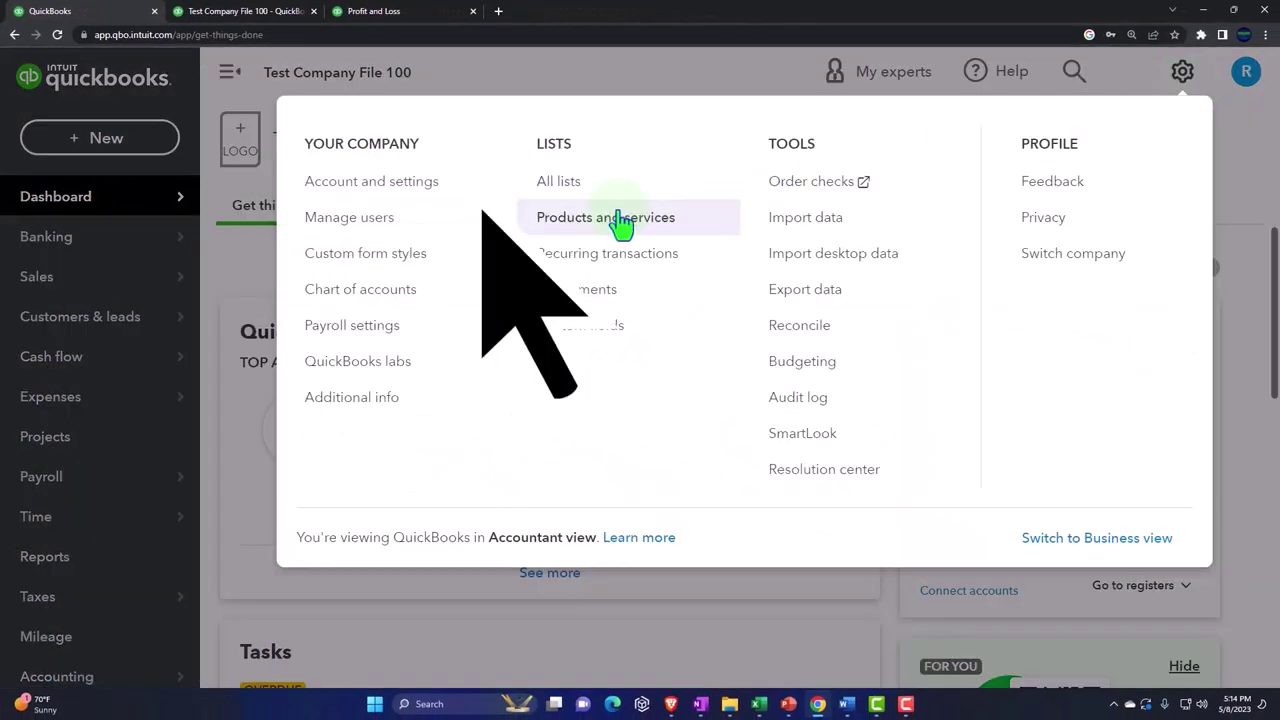
left_click(452, 197)
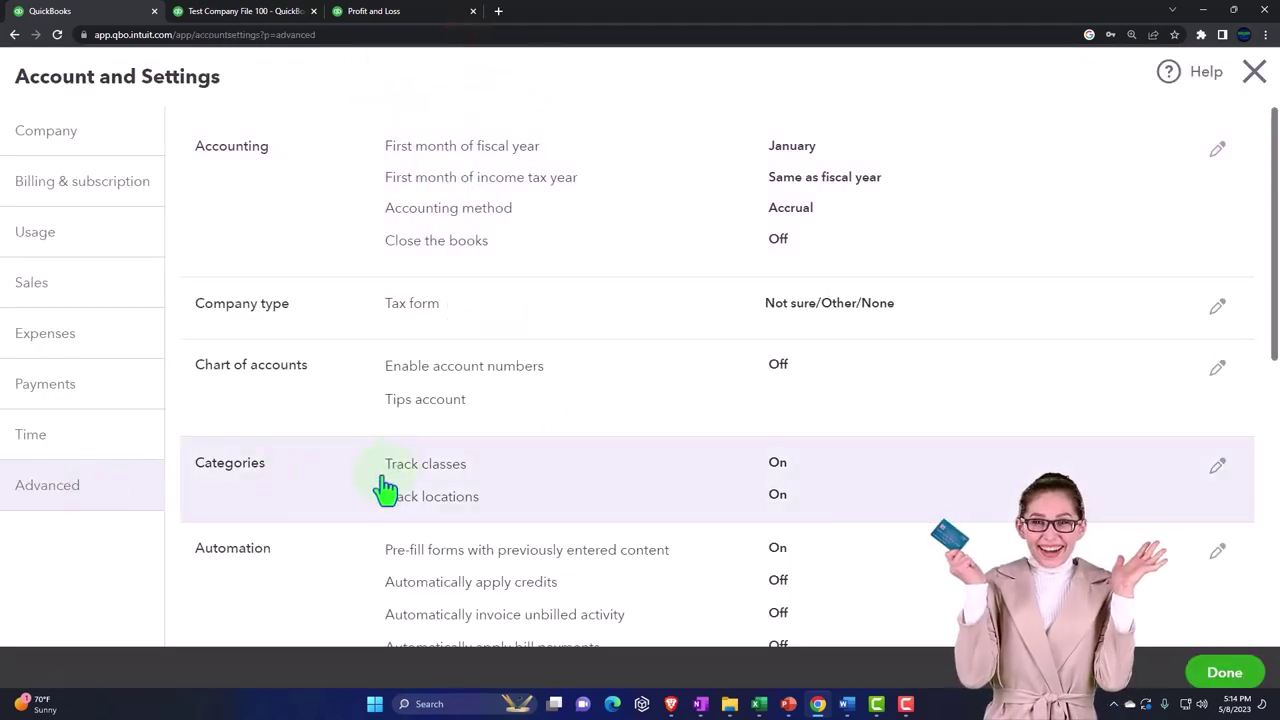
left_click(386, 487)
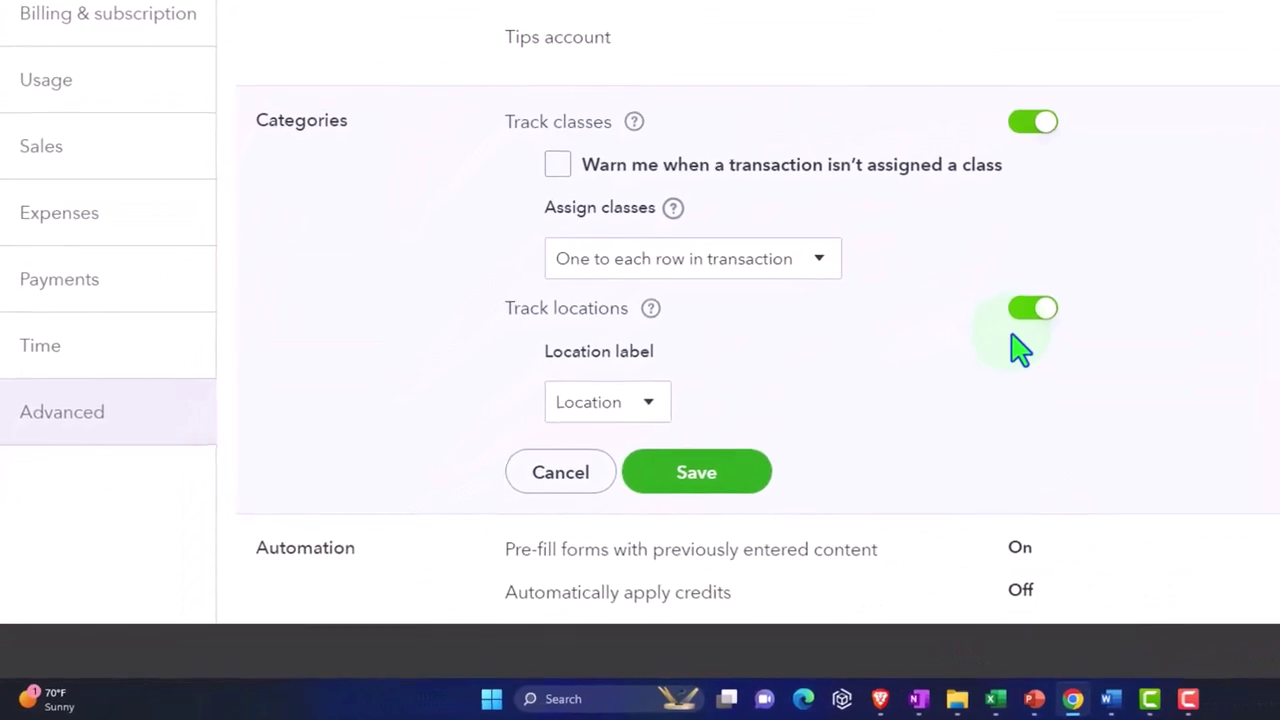
left_click(730, 486)
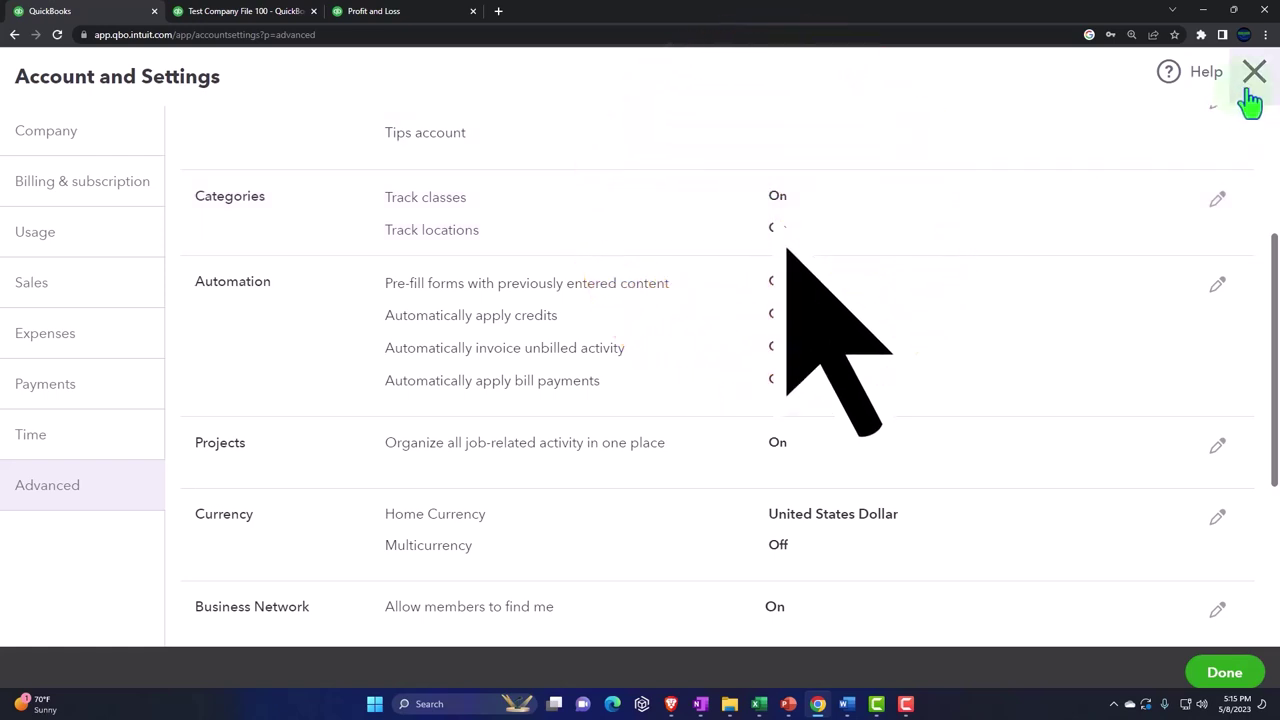
left_click(1225, 674)
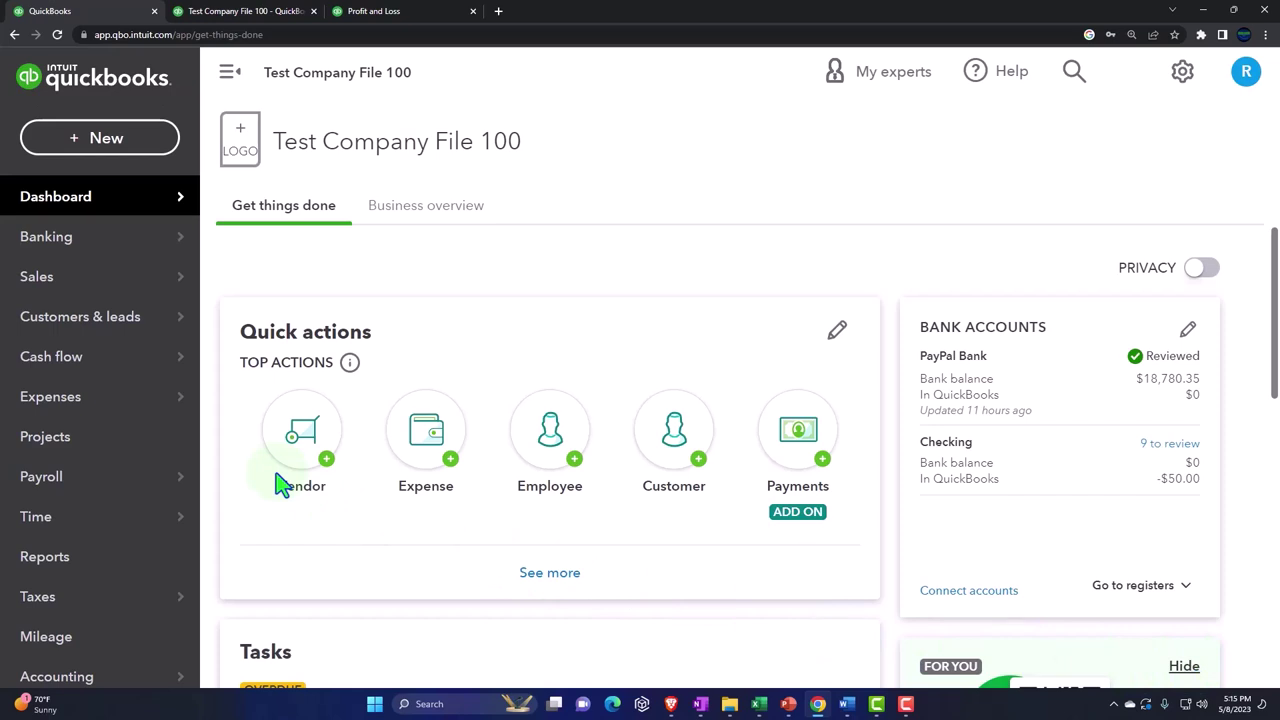
Go to the Sales area and its customer list.
scroll(120, 500, "down", 3)
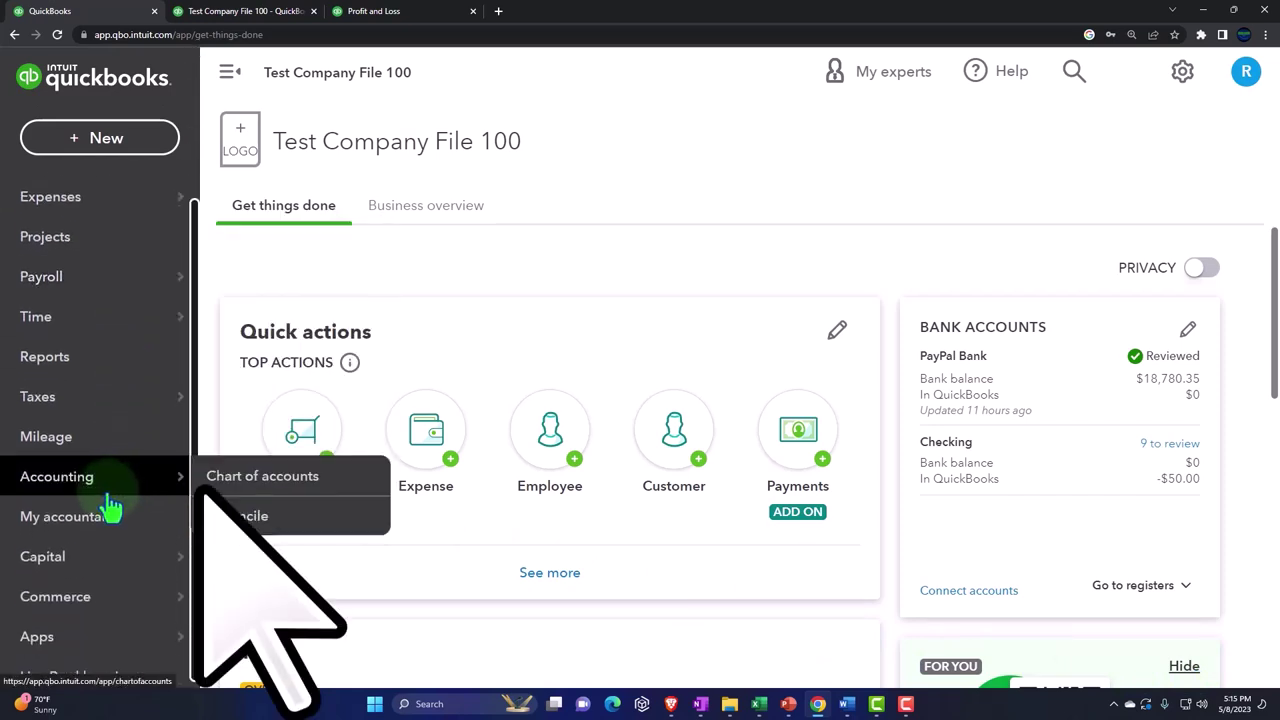
scroll(110, 508, "up", 3)
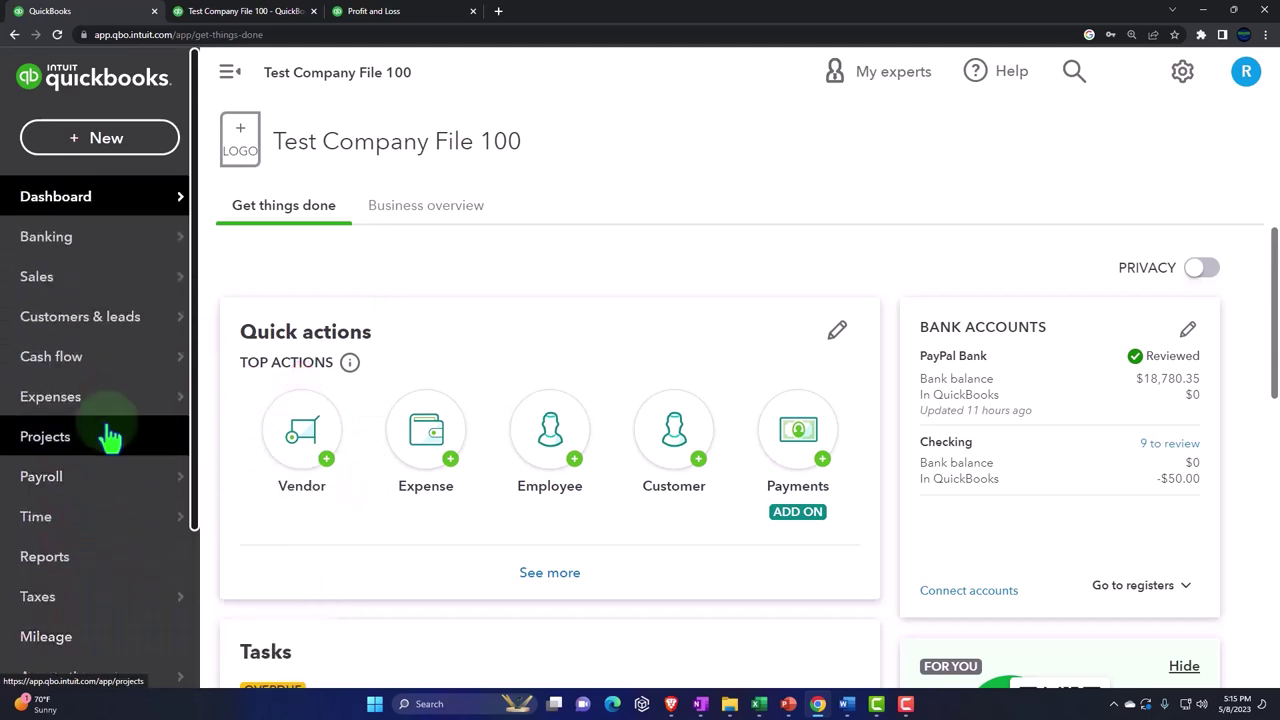
left_click(58, 282)
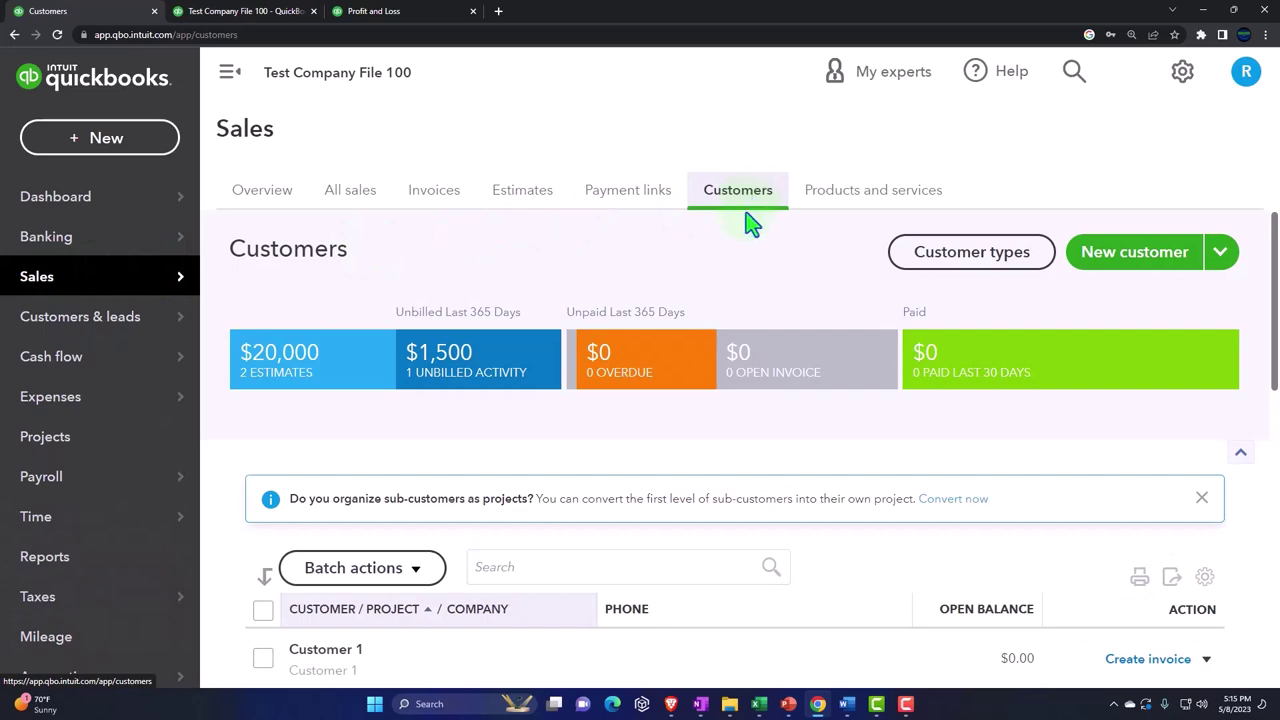
scroll(606, 415, "down", 3)
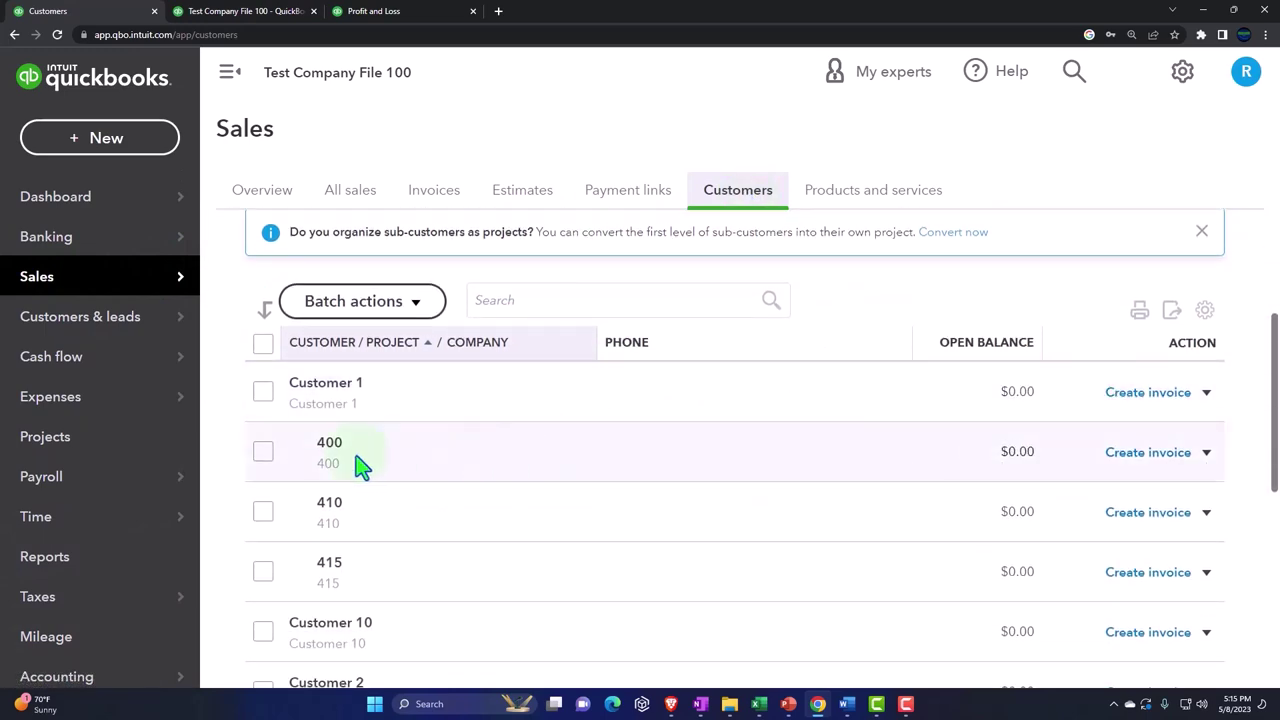
left_click(304, 457)
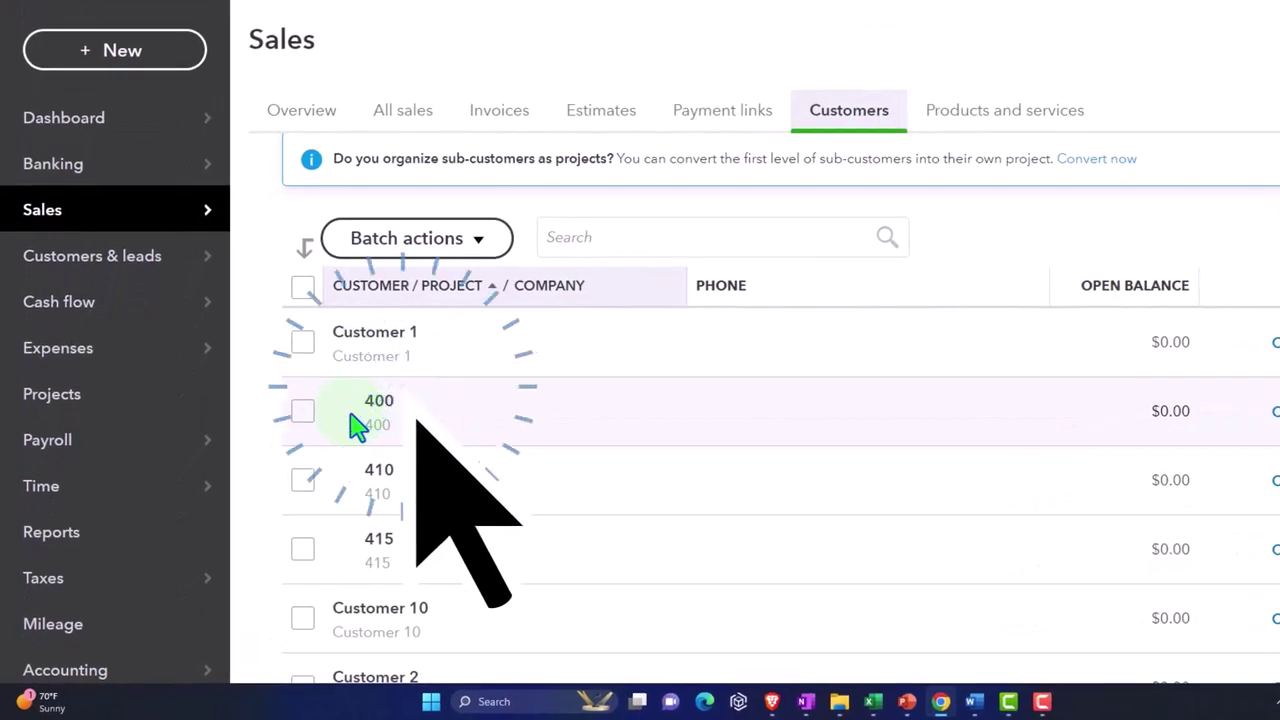
scroll(400, 424, "up", 3)
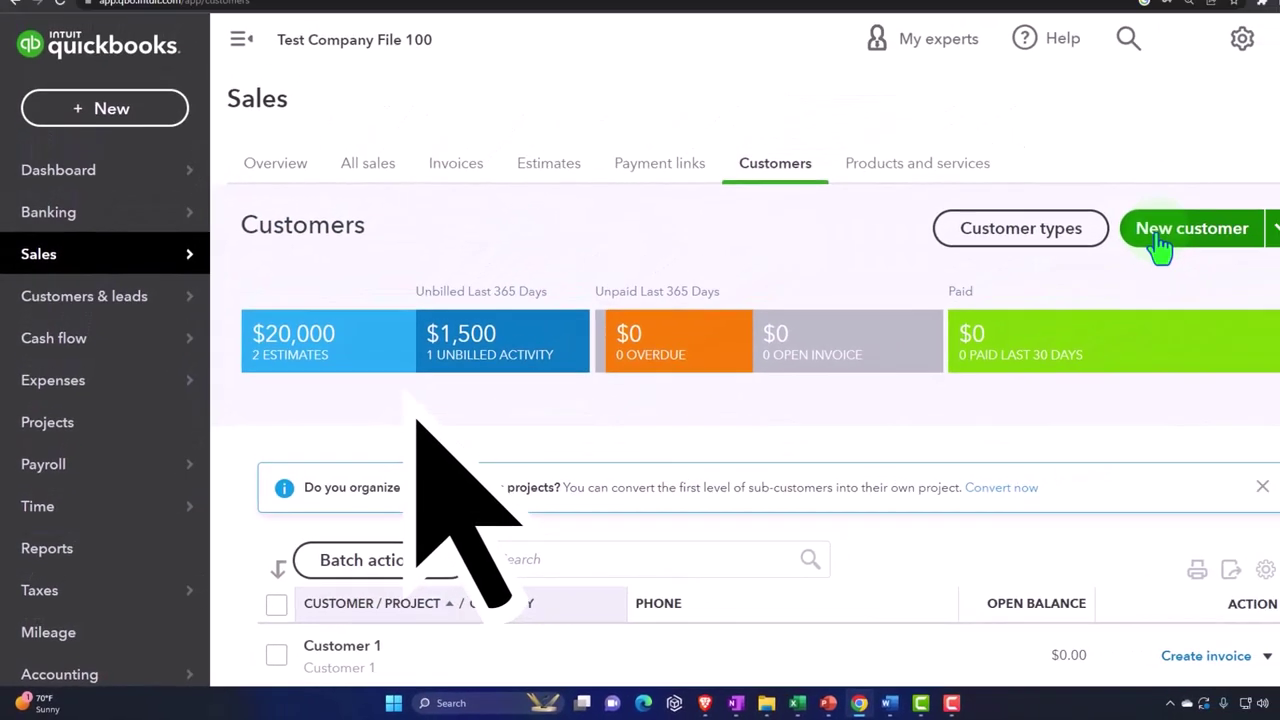
Start a new sub-customer, look at the parent customer list, then discard it unsaved.
left_click(1262, 196)
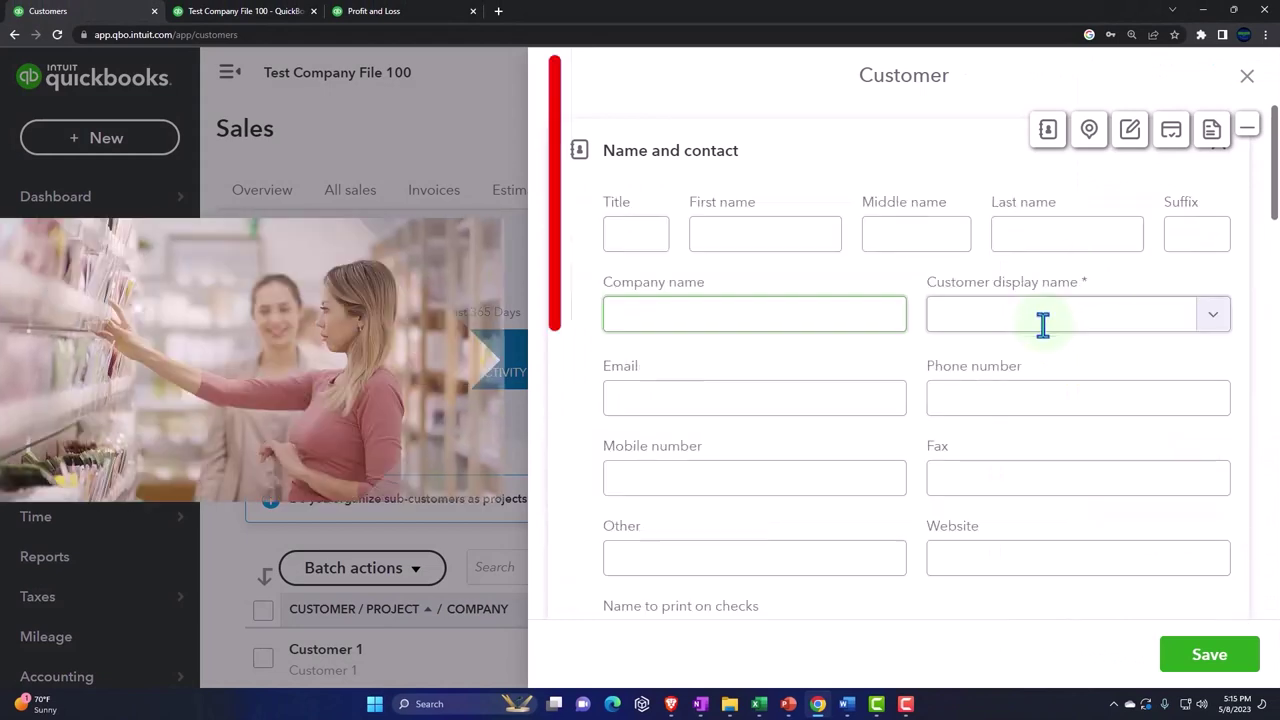
scroll(1031, 343, "down", 3)
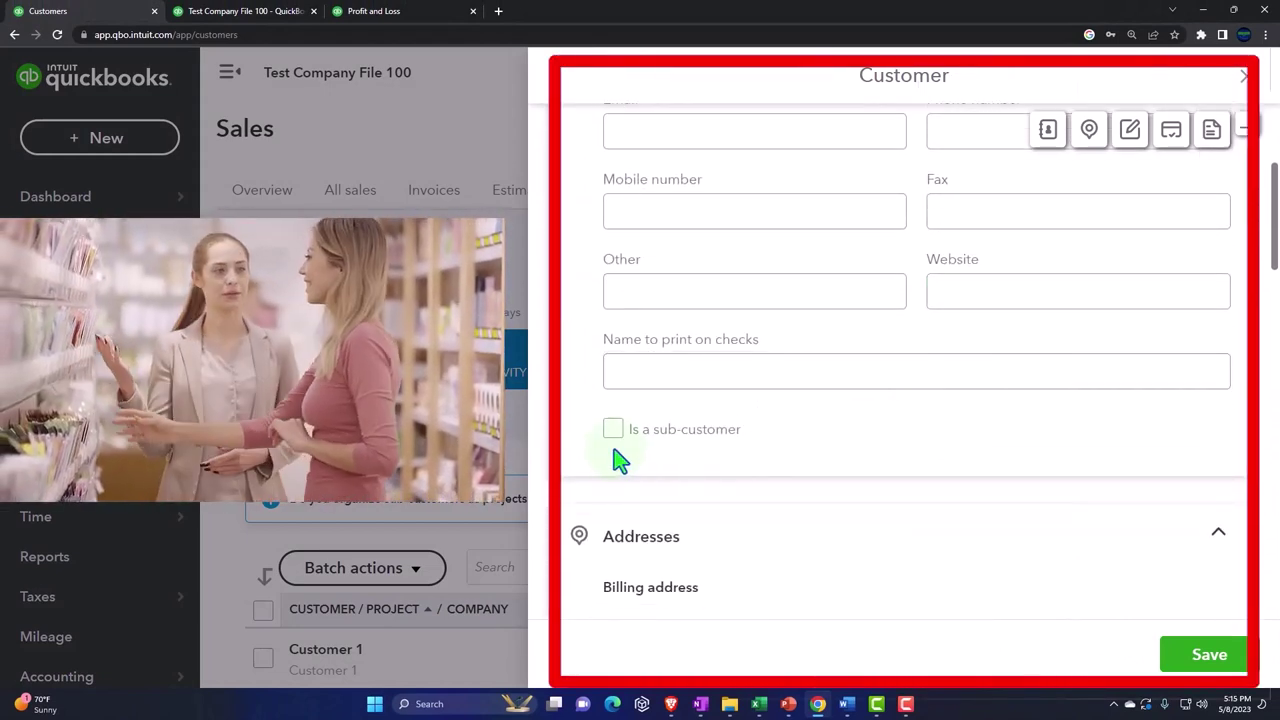
left_click(613, 431)
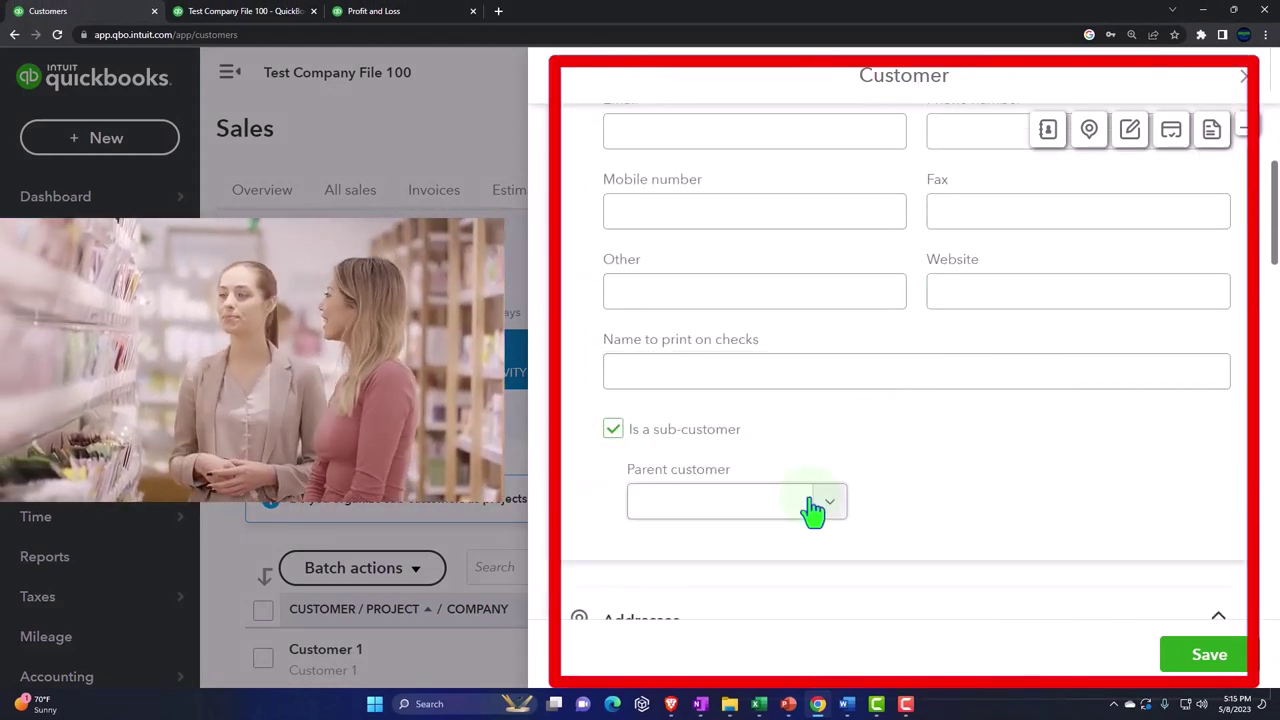
left_click(829, 507)
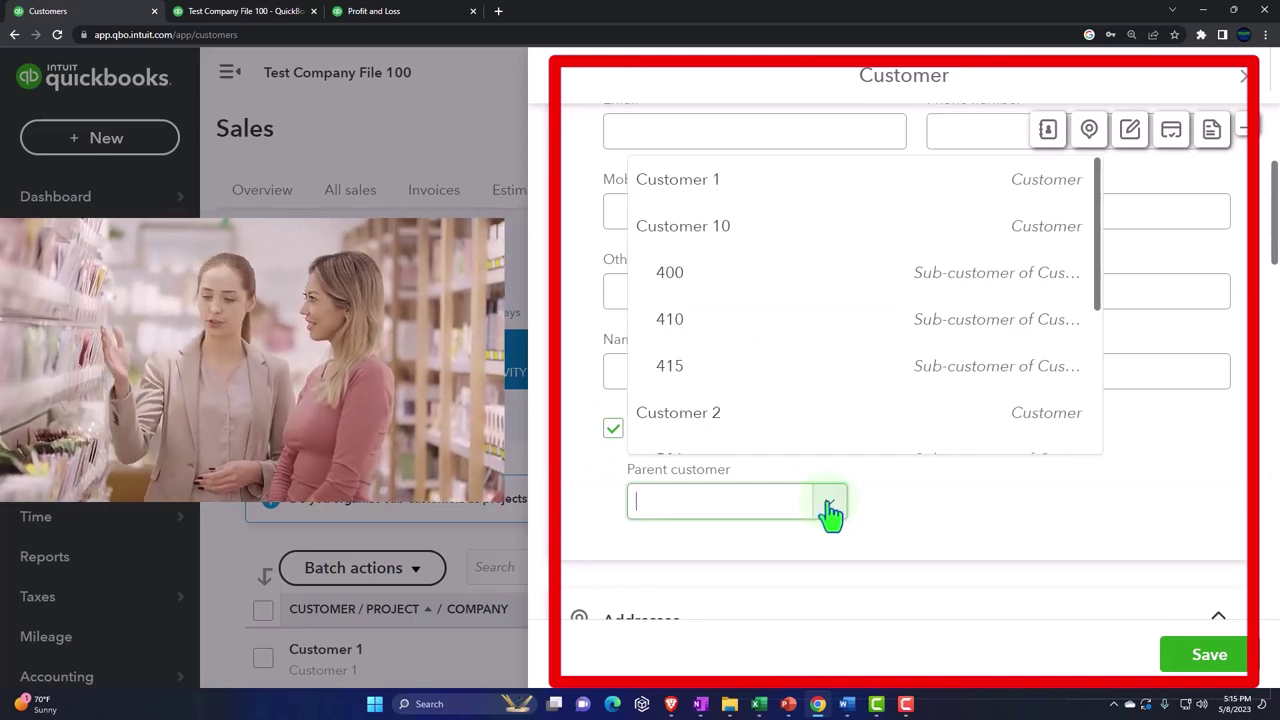
left_click(1246, 77)
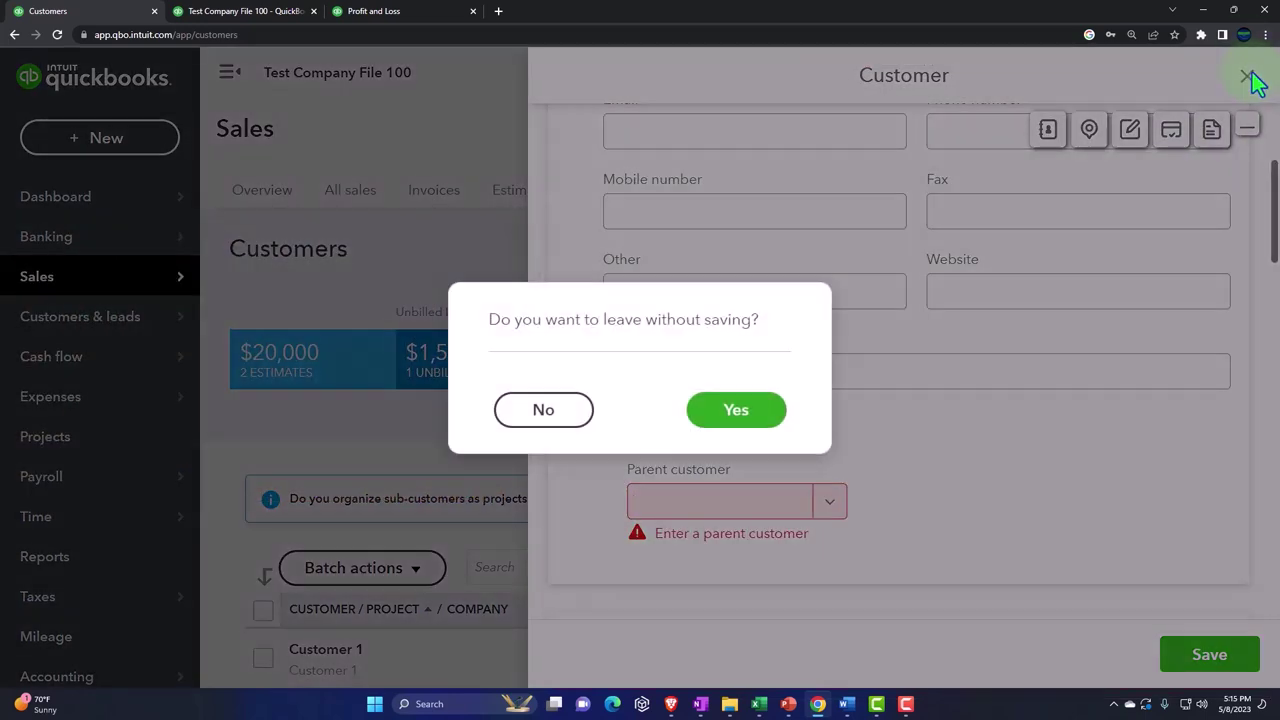
left_click(740, 412)
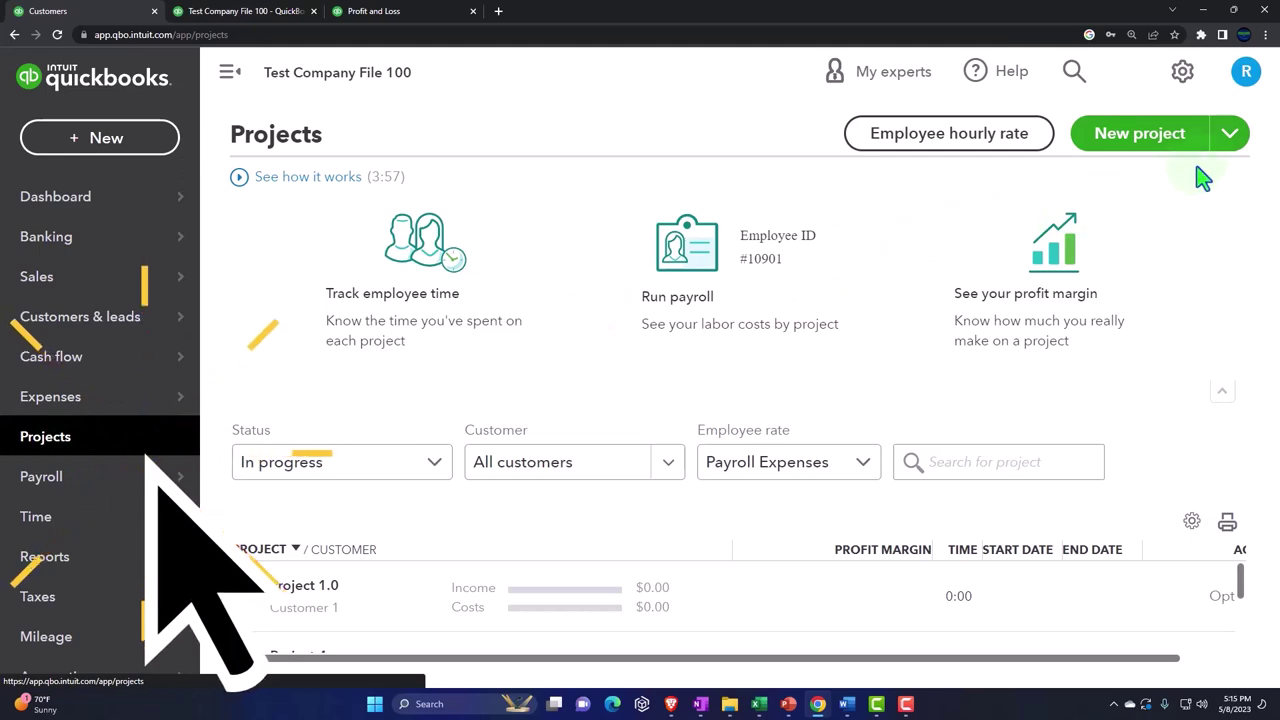
left_click(1222, 140)
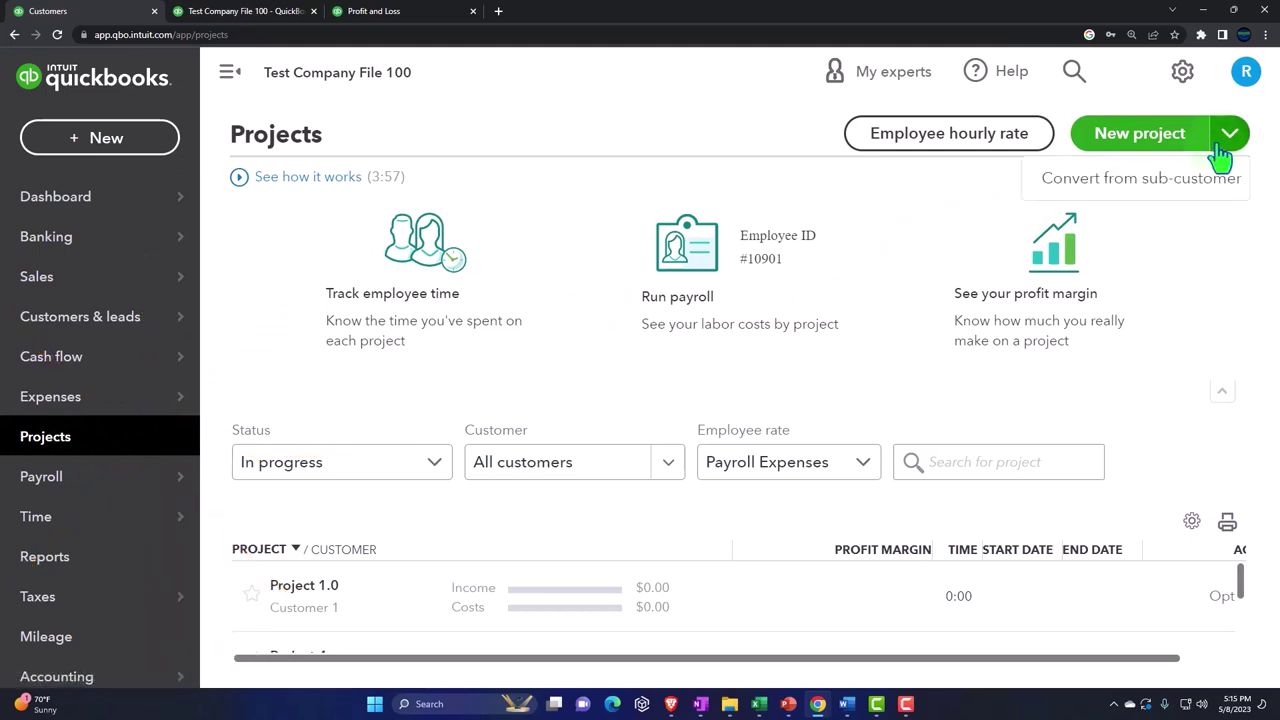
left_click(1140, 134)
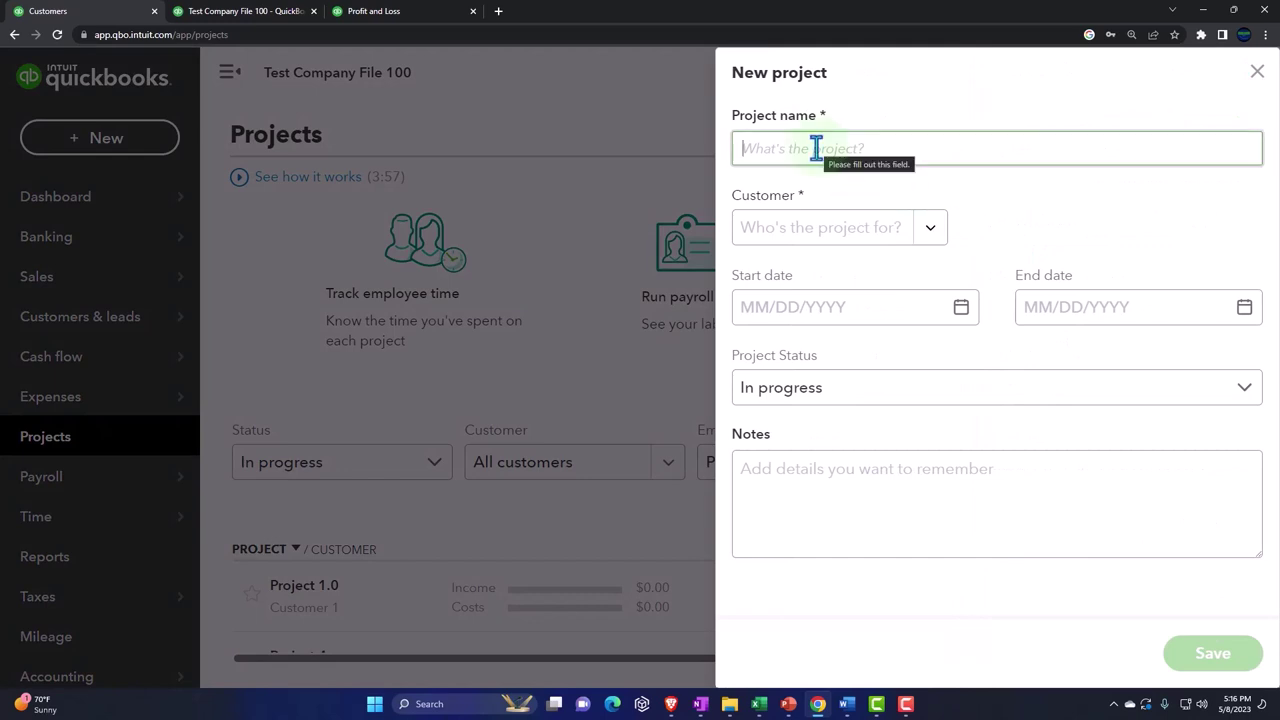
left_click(927, 230)
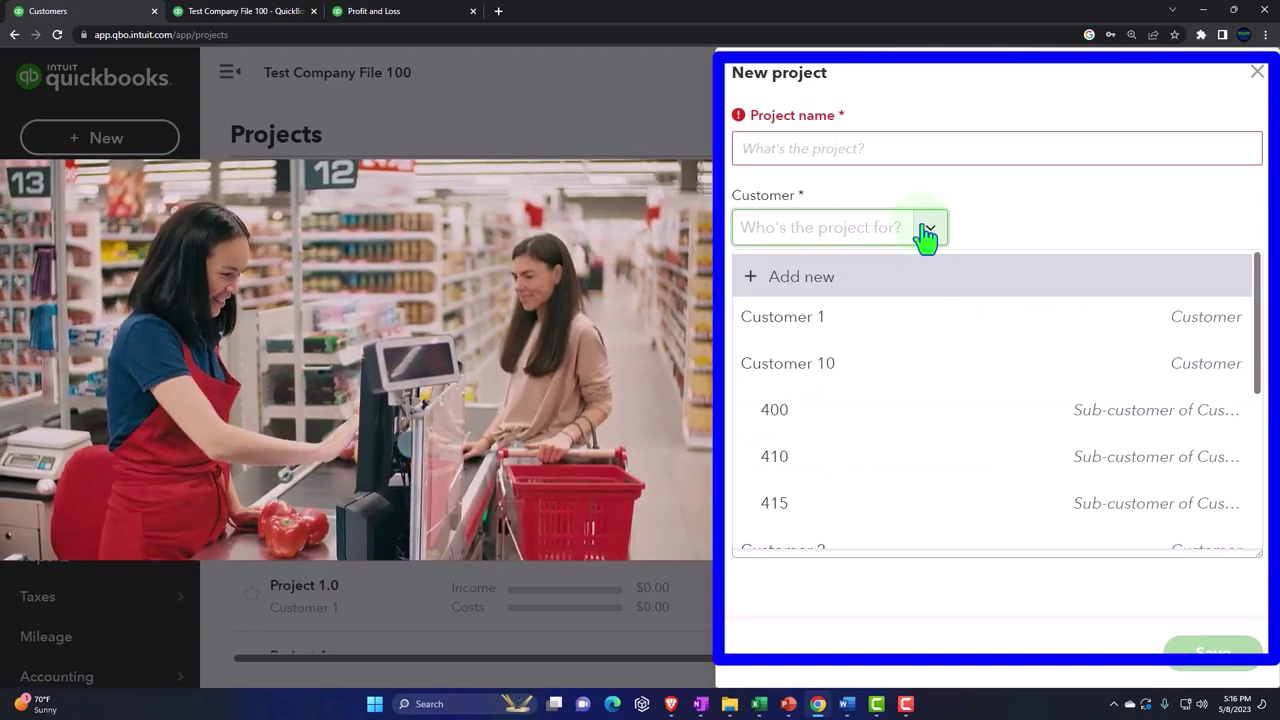
left_click(928, 228)
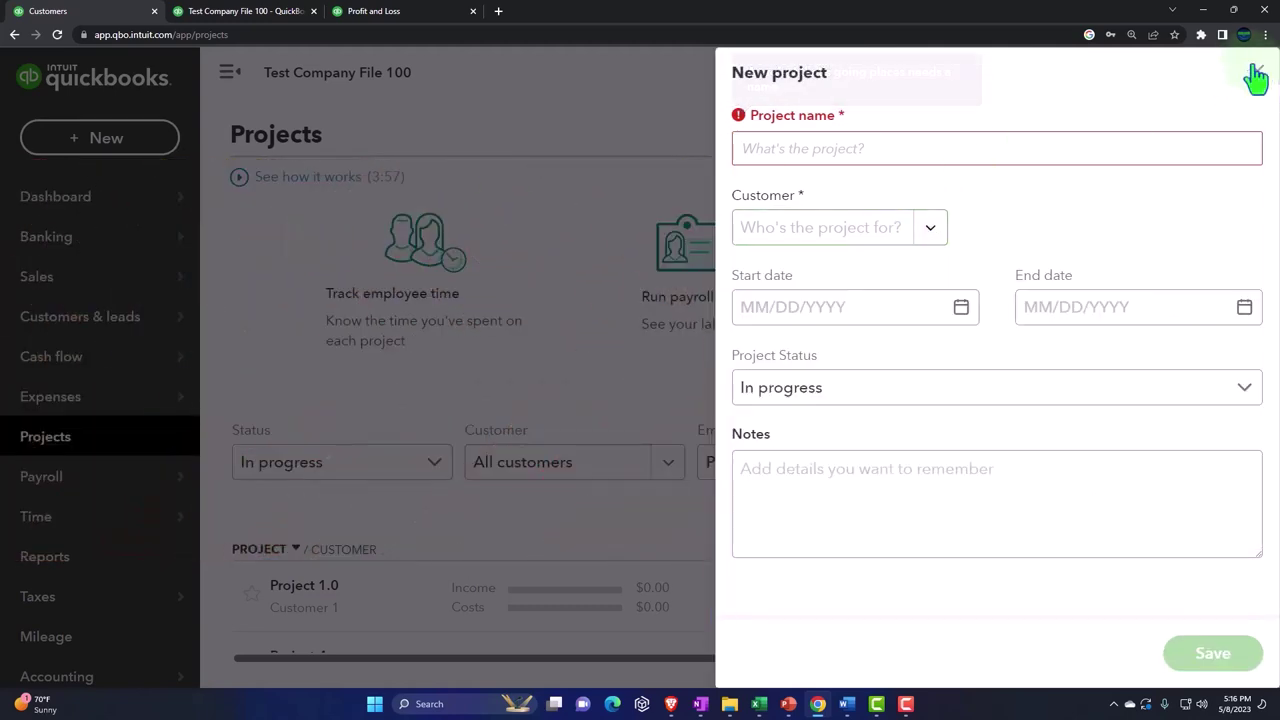
left_click(1257, 78)
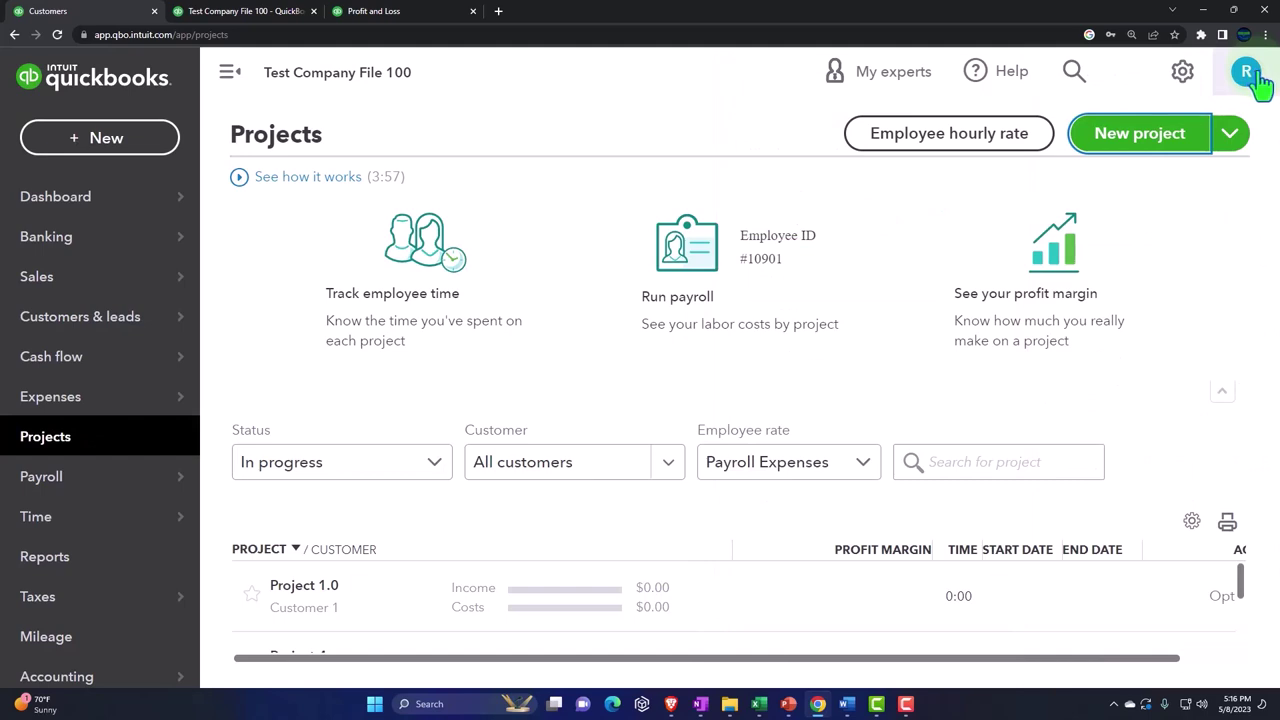
On a blank Invoice #1089, try the Location, Tags and Customer fields without filling them.
left_click(150, 141)
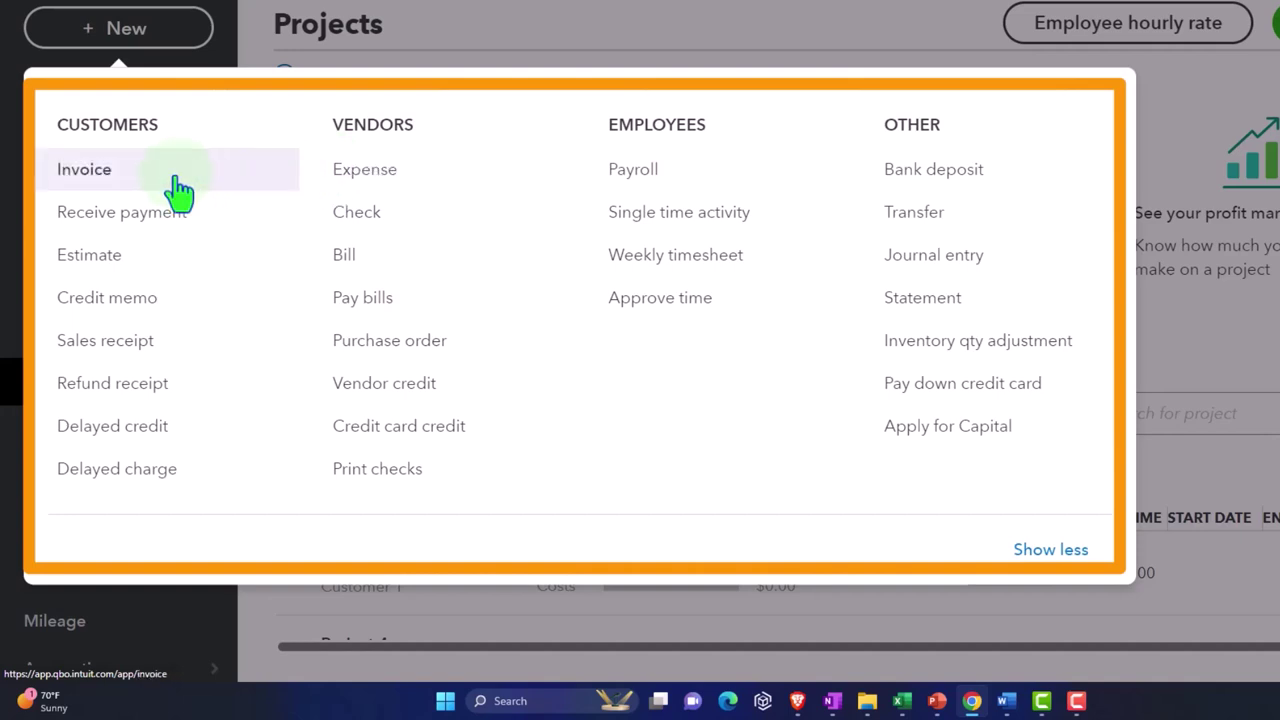
key("Escape")
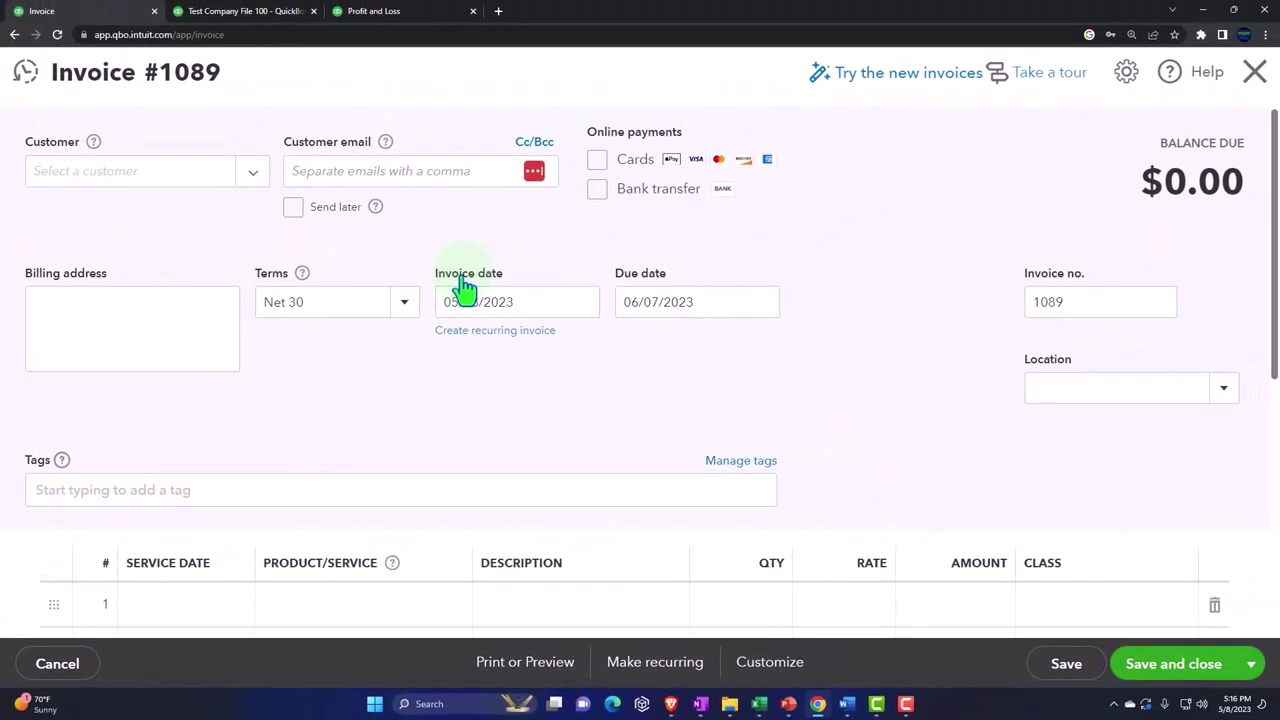
scroll(484, 395, "down", 1)
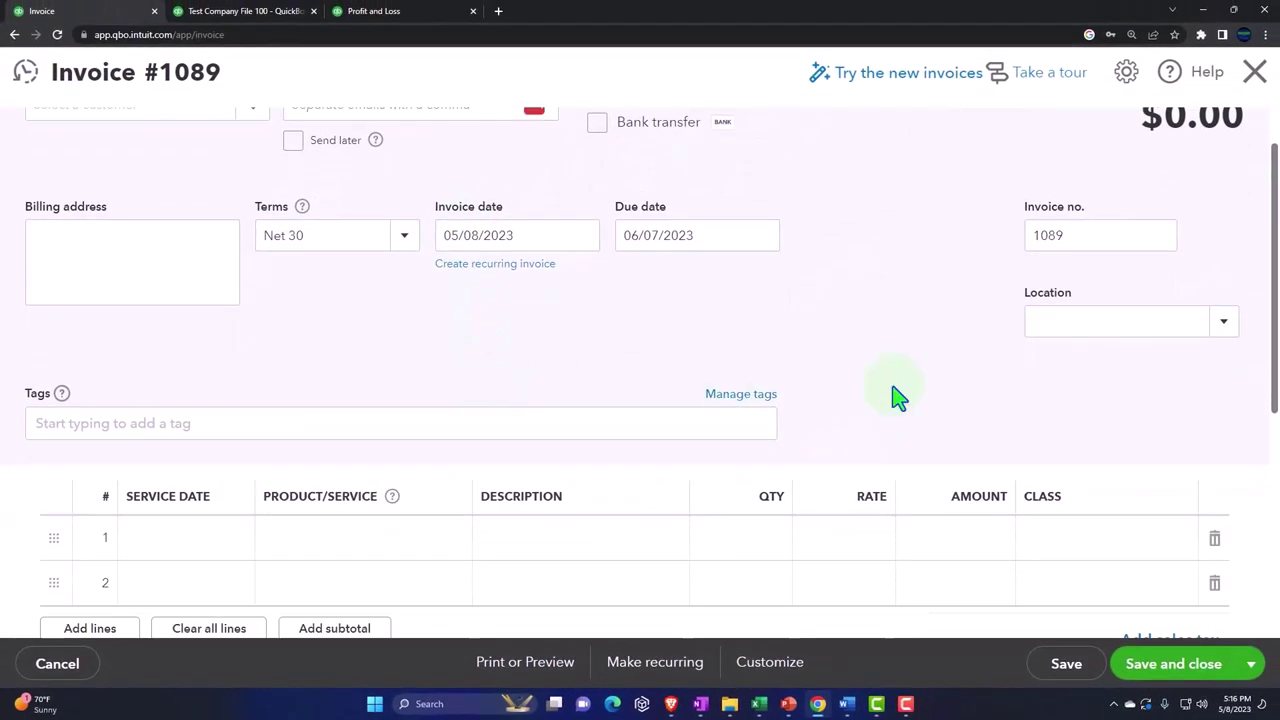
left_click(1055, 335)
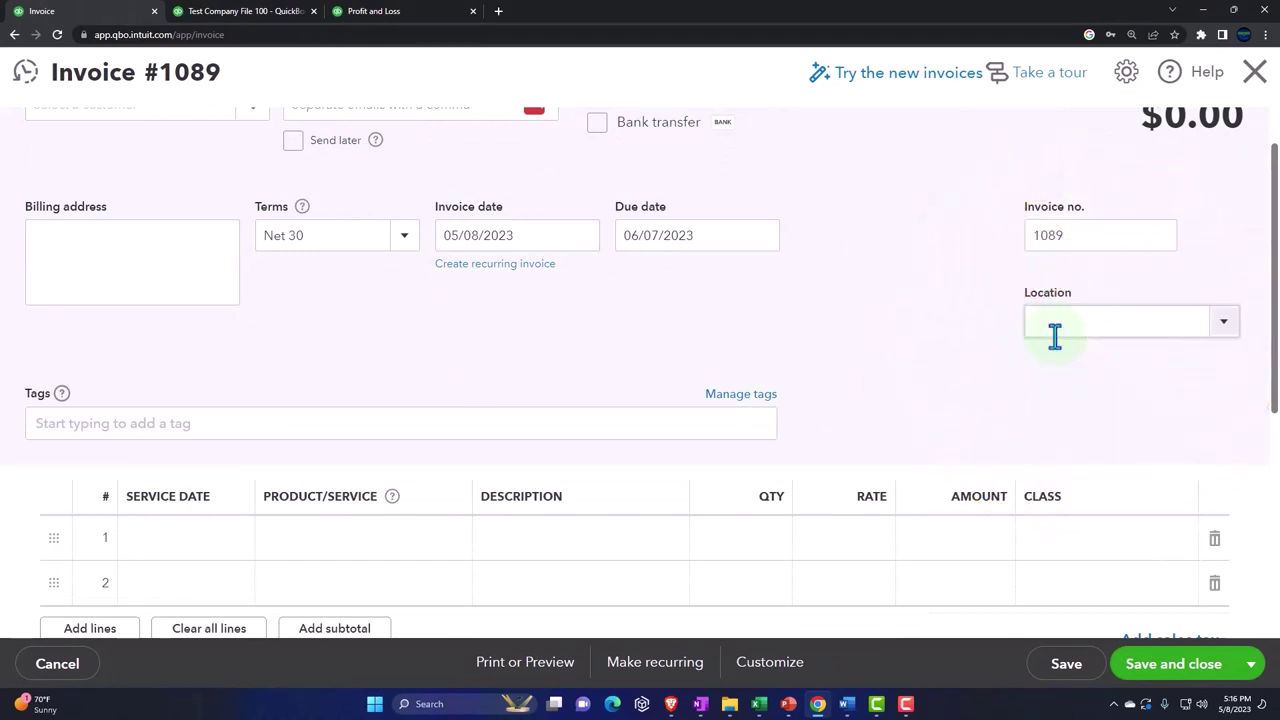
scroll(1055, 335, "down", 1)
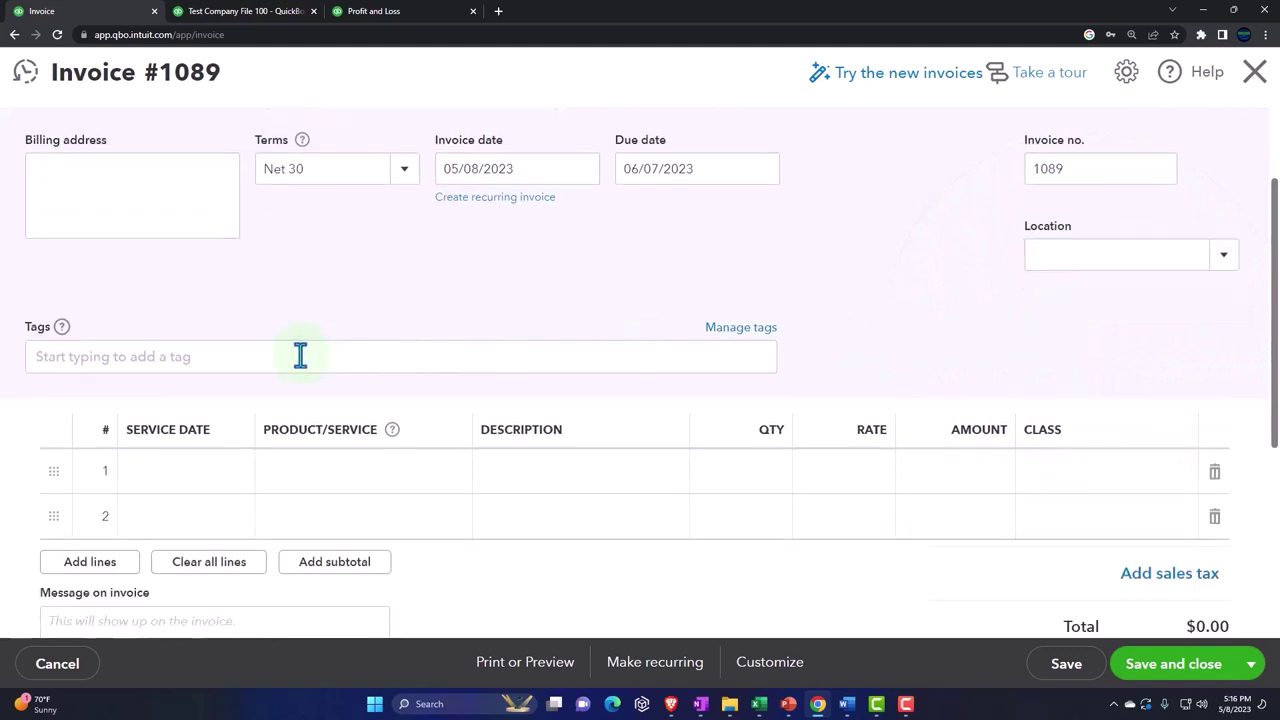
left_click(248, 357)
left_click(320, 315)
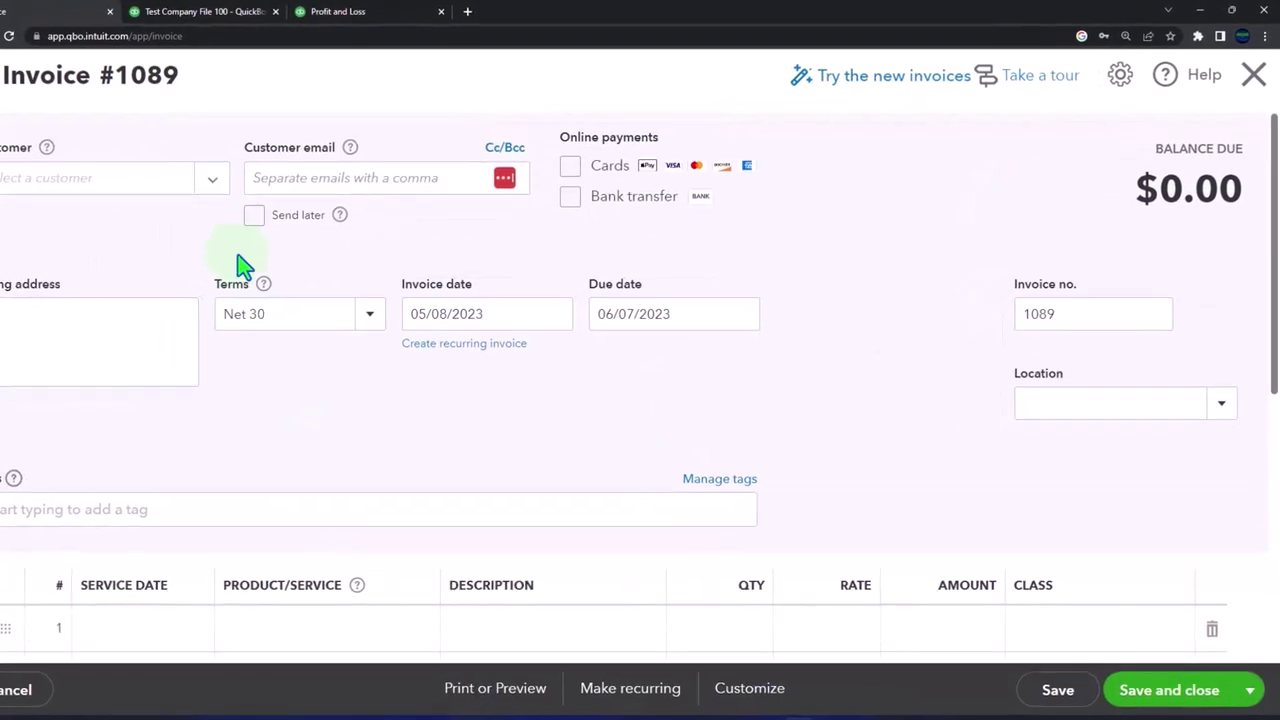
left_click(212, 178)
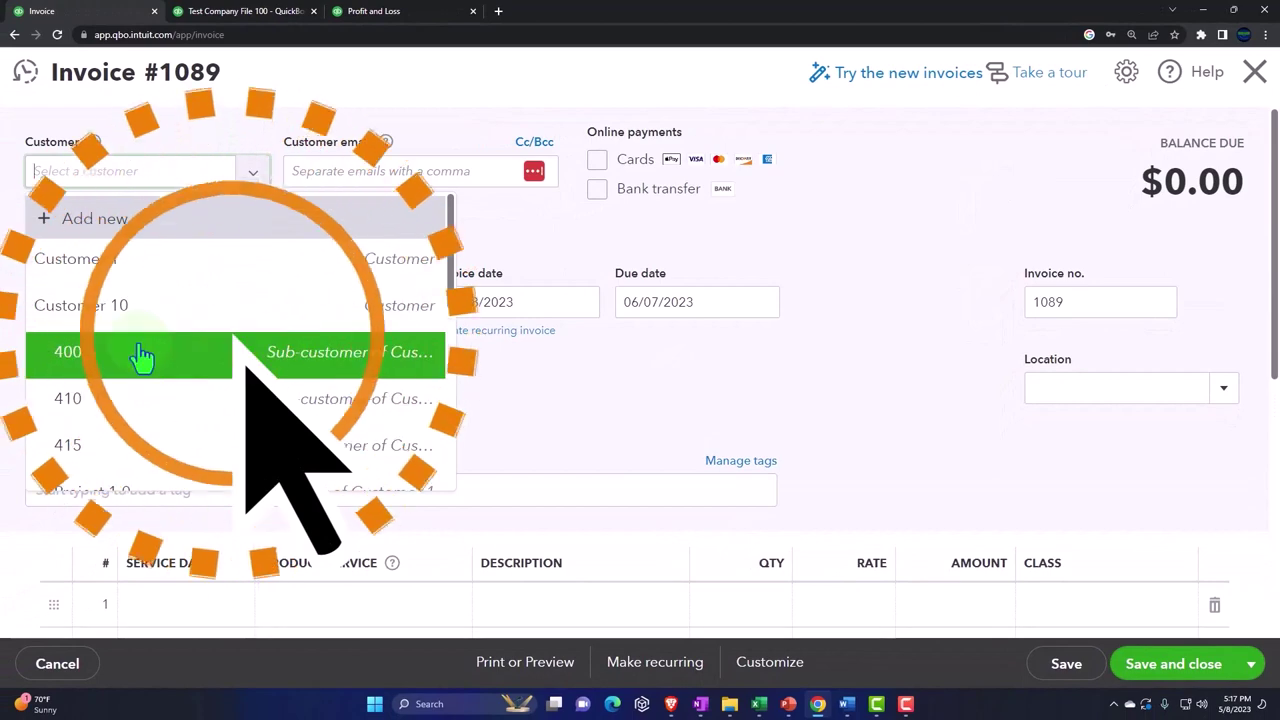
left_click(857, 274)
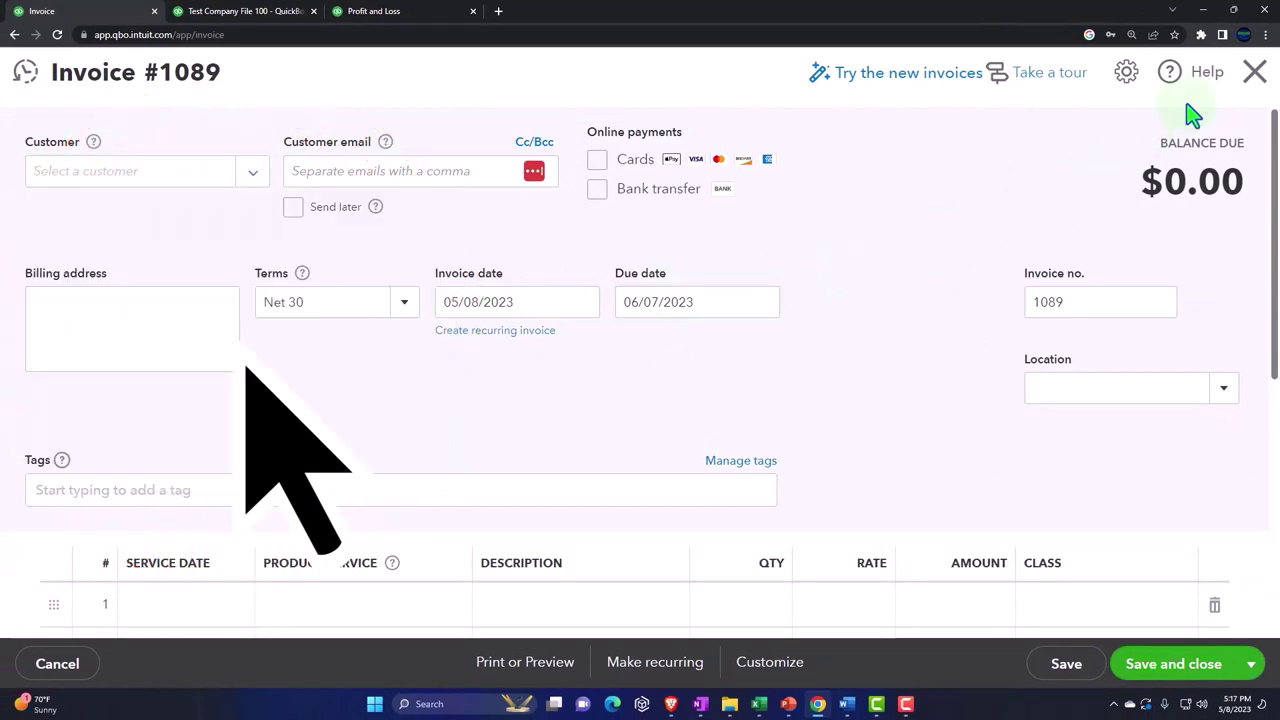
Close the invoice unsaved and start a new expense.
left_click(1253, 78)
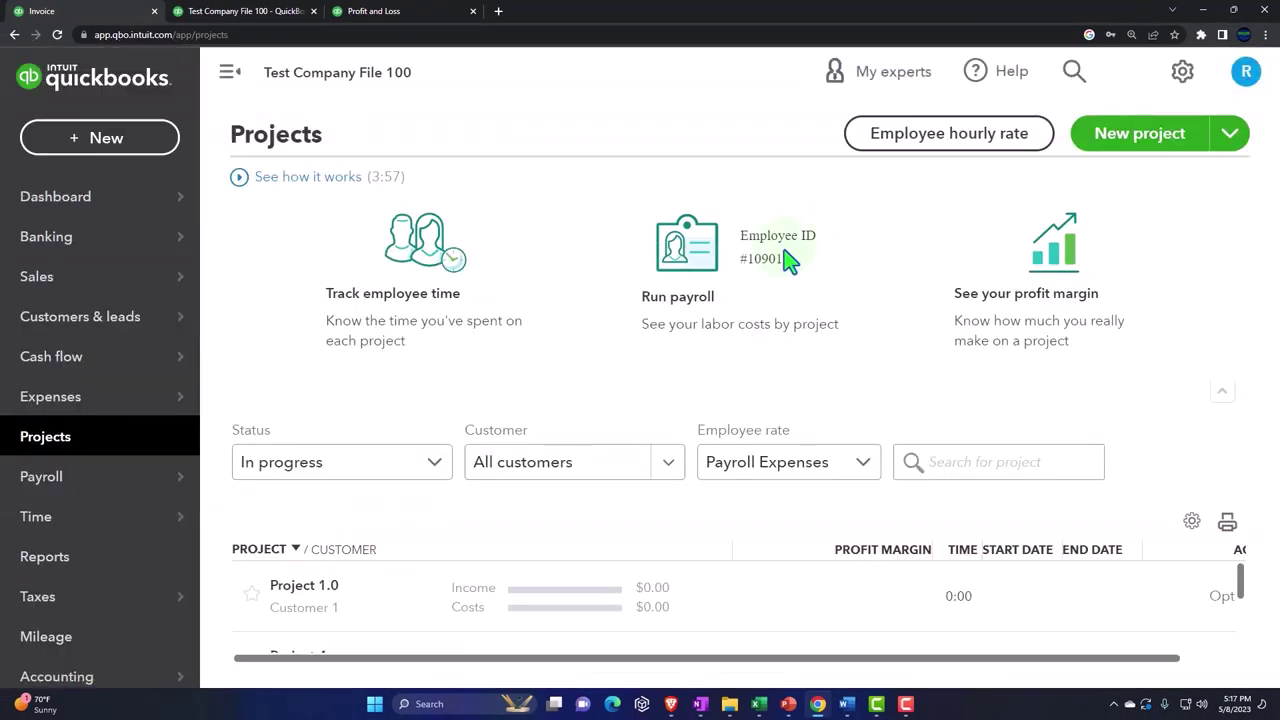
left_click(140, 140)
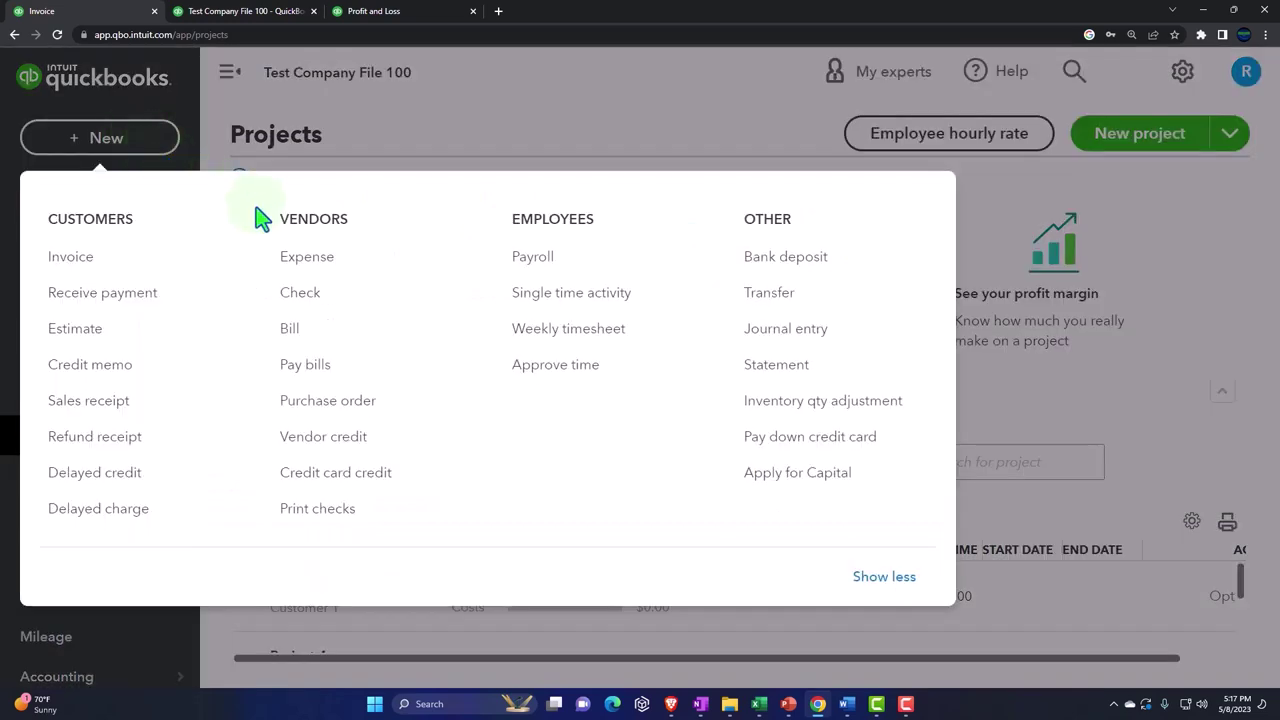
left_click(318, 270)
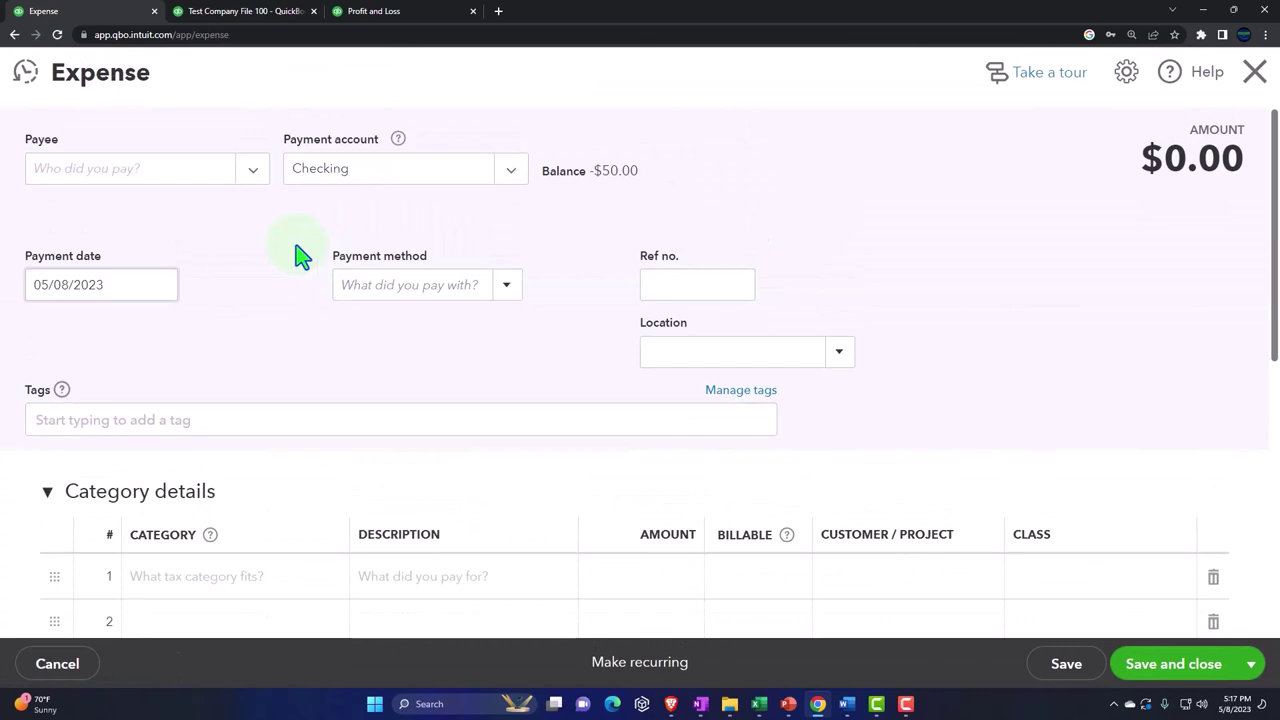
Check the expense's Location and line 1 Customer/Project fields, then close the form unsaved.
scroll(400, 290, "down", 1)
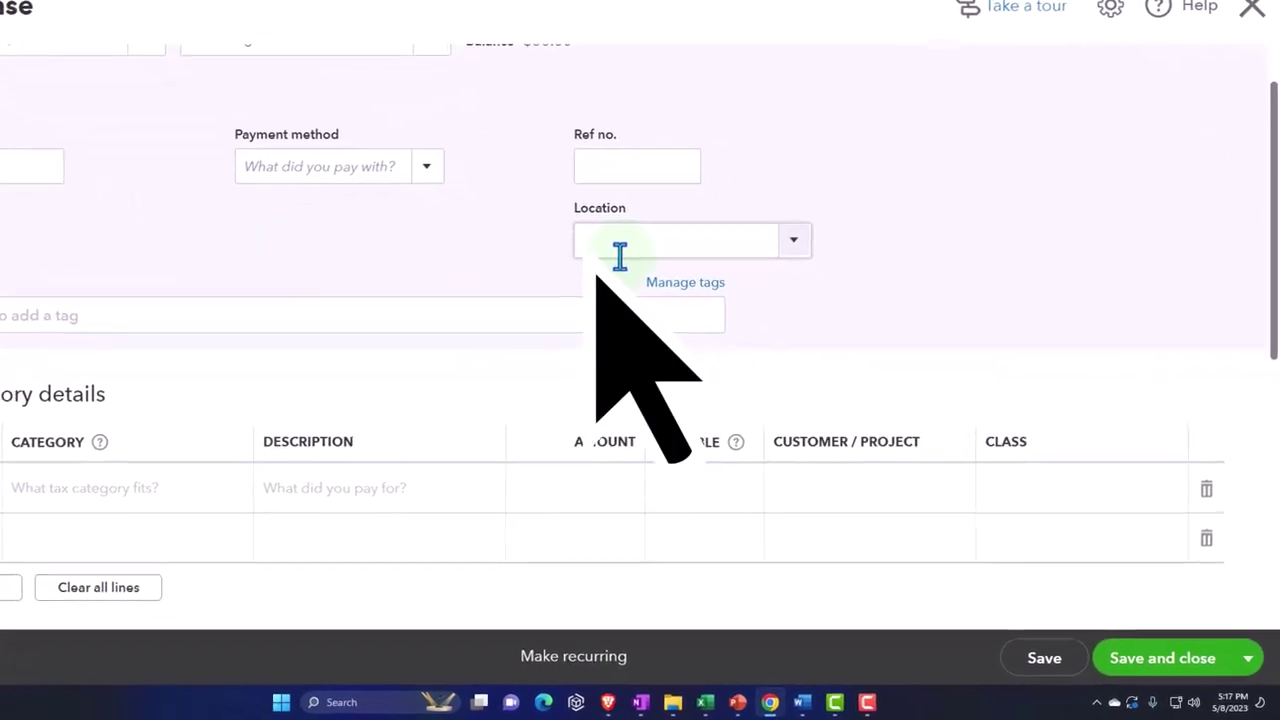
left_click(620, 256)
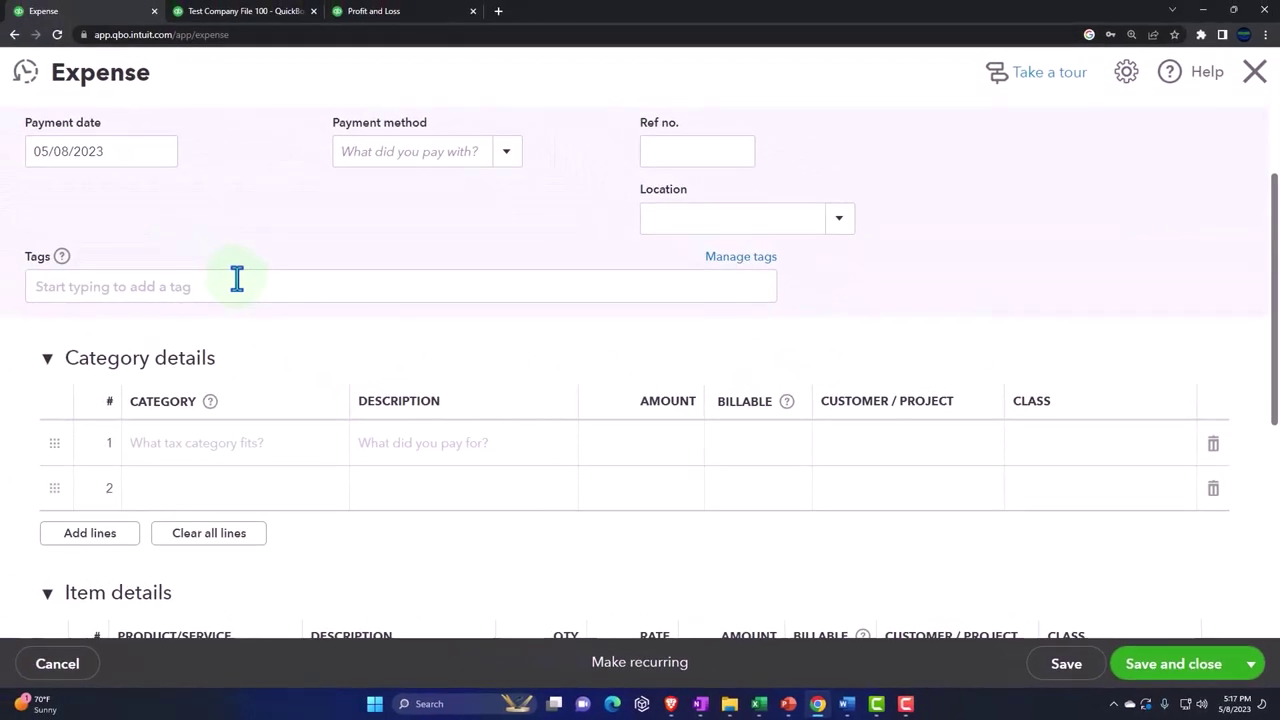
left_click(929, 460)
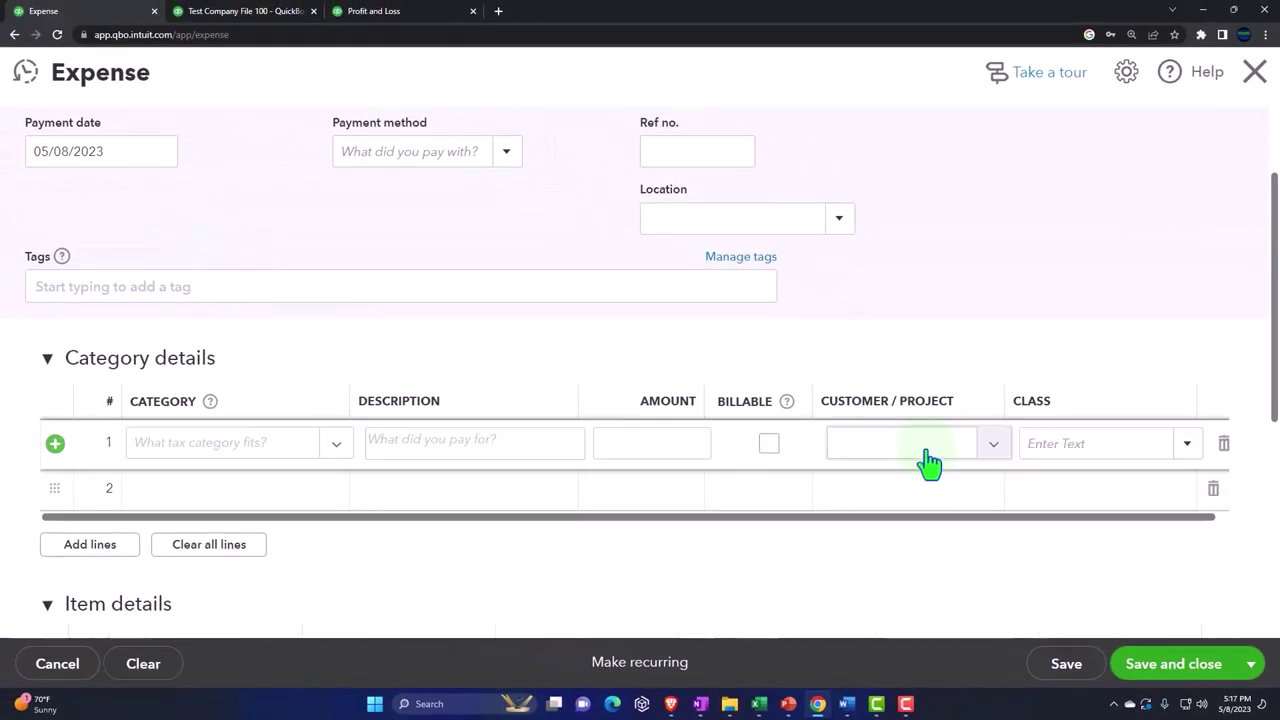
left_click(994, 446)
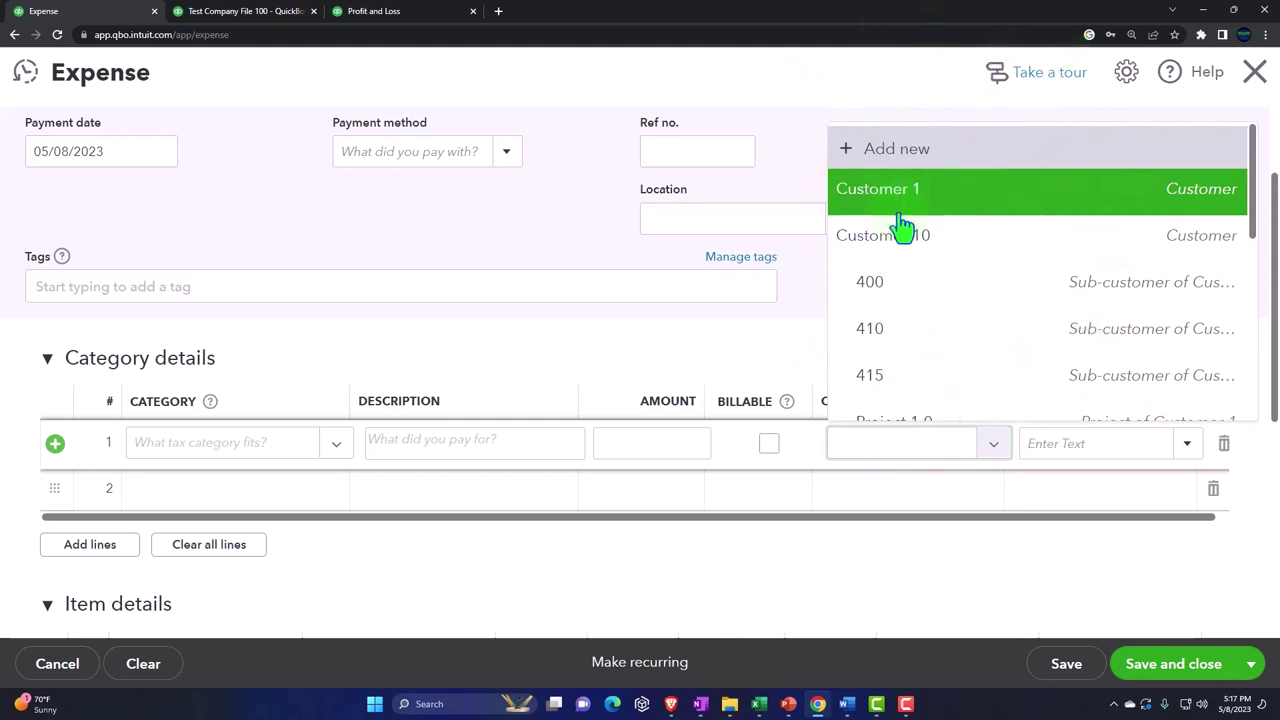
left_click(491, 241)
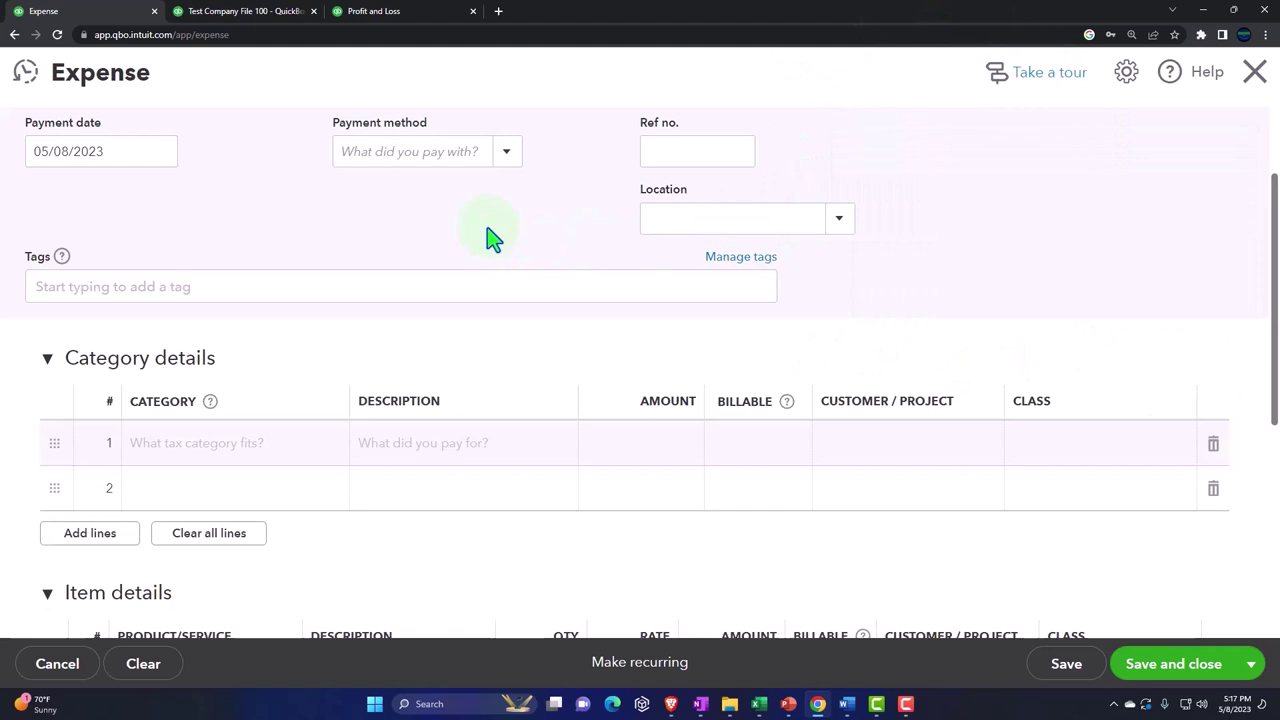
left_click(1255, 80)
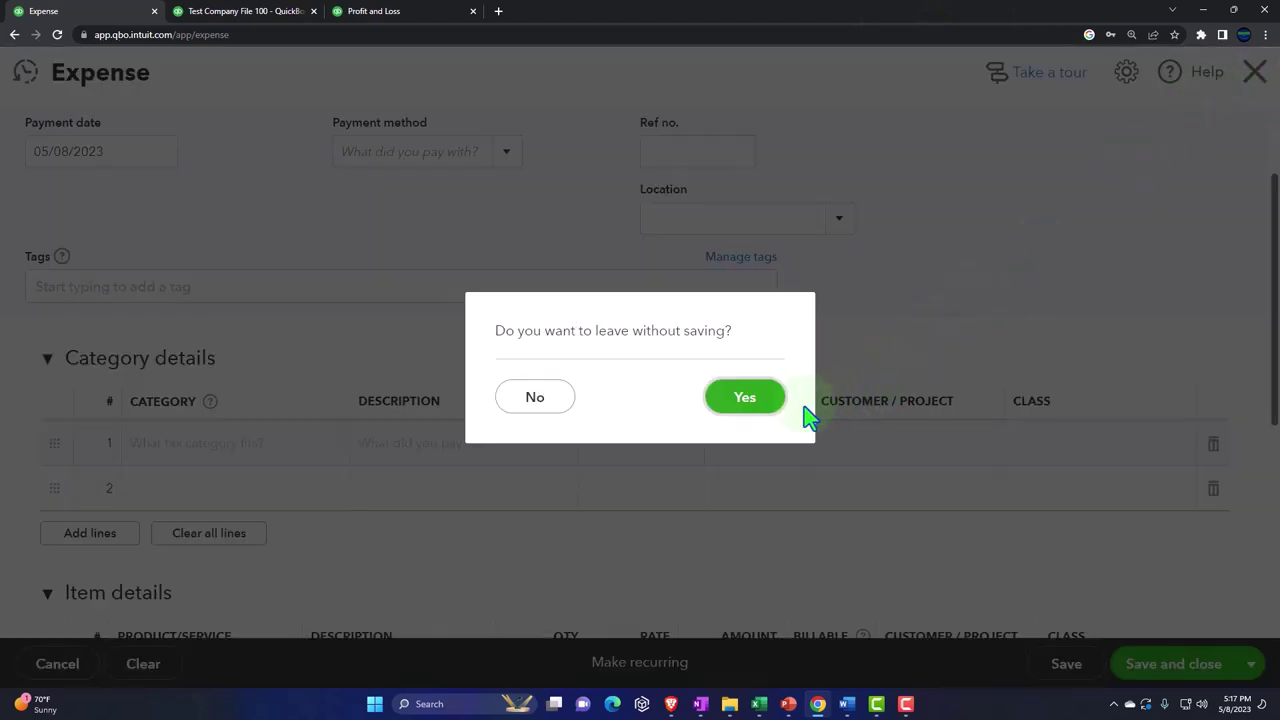
left_click(760, 414)
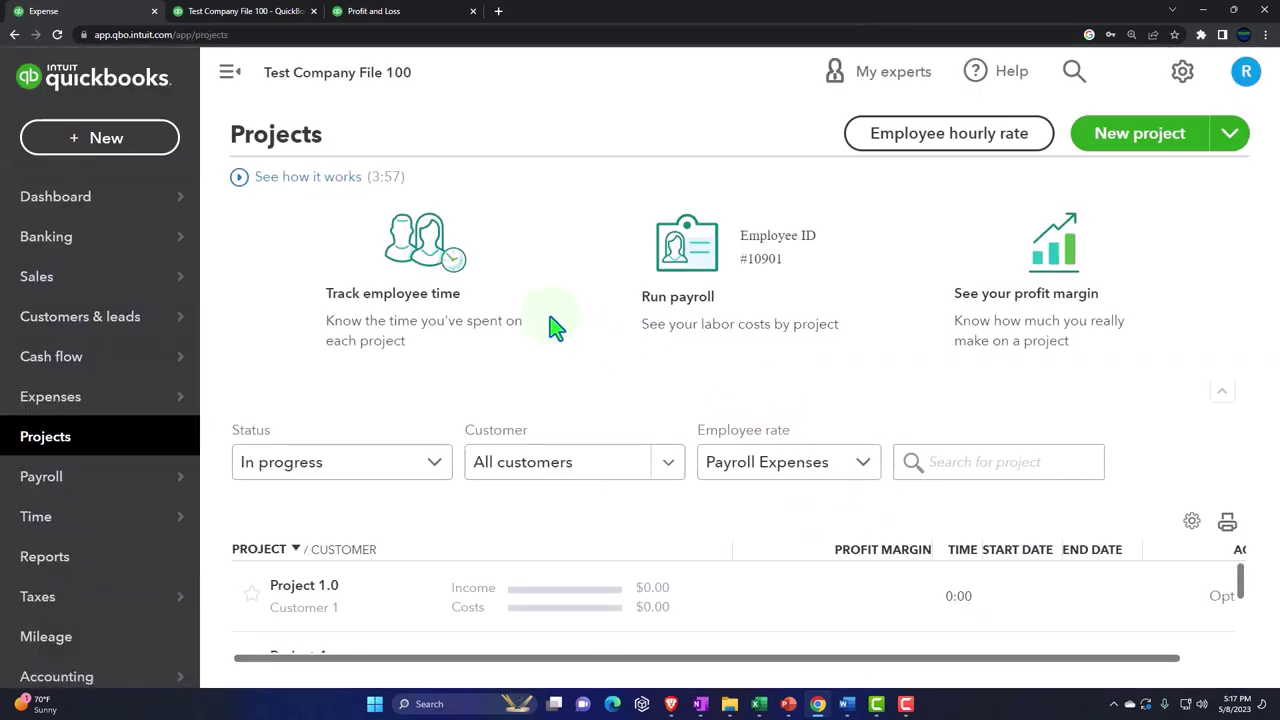
left_click(132, 155)
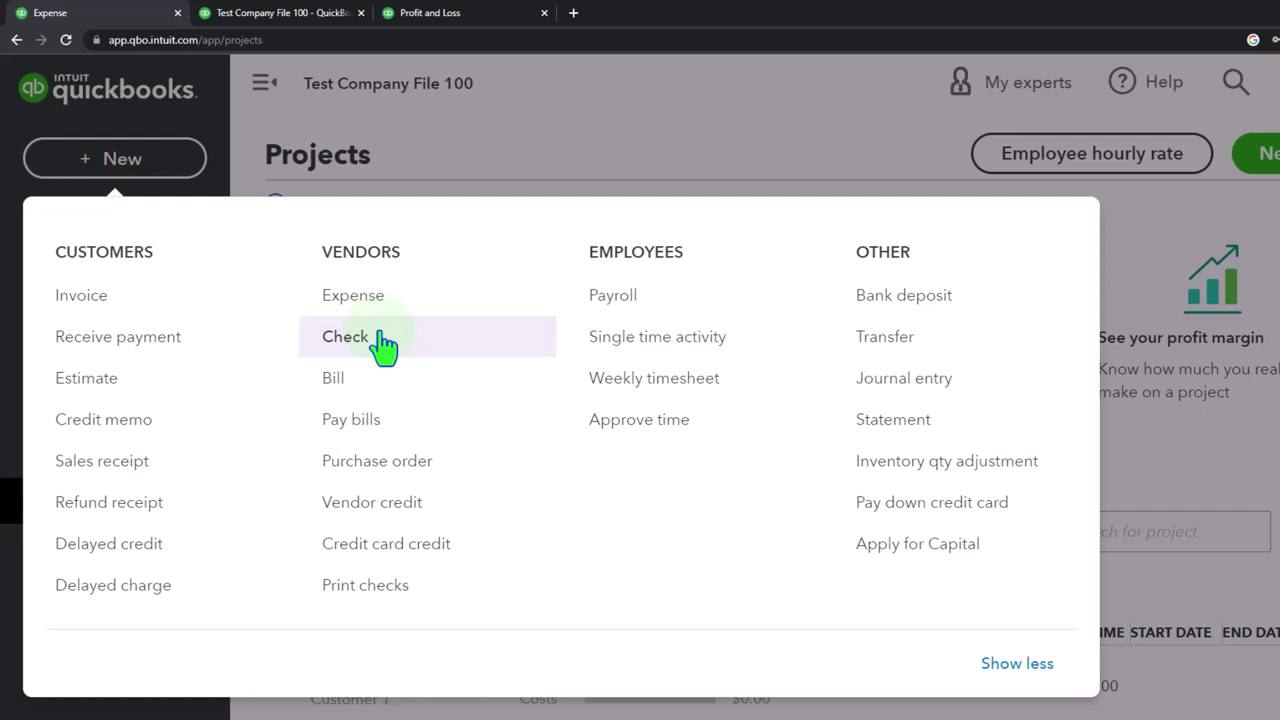
left_click(385, 325)
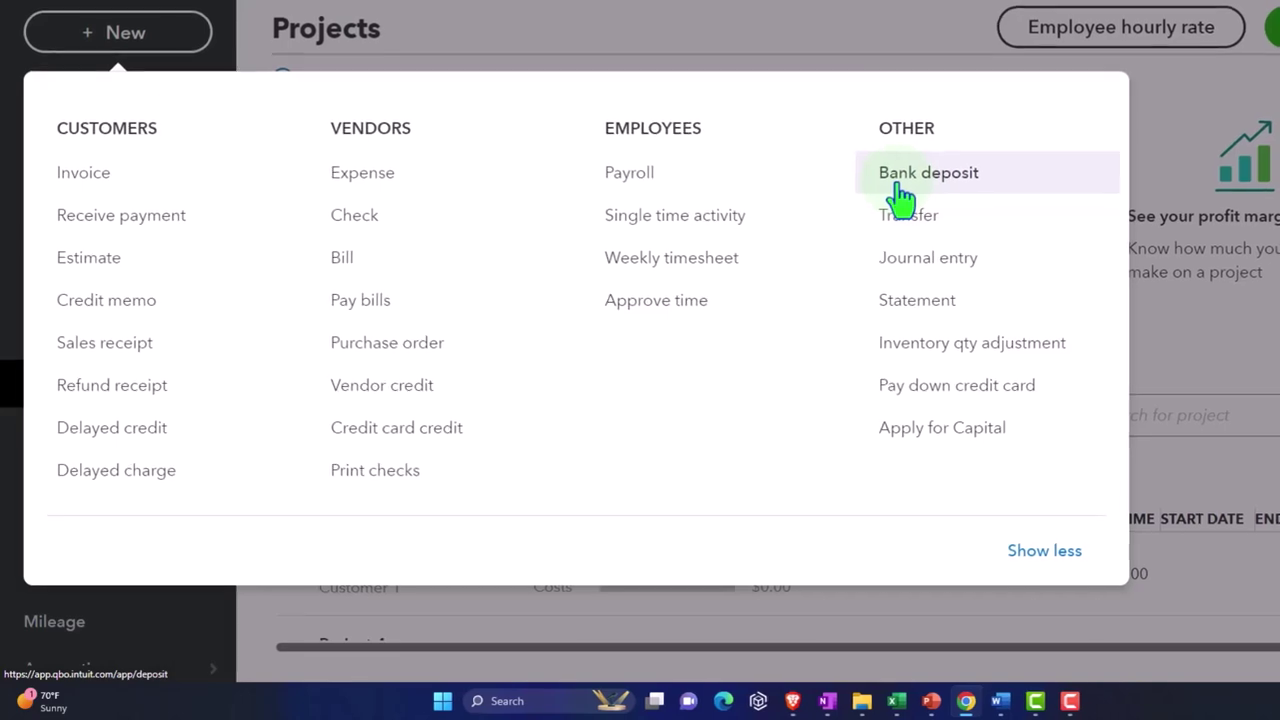
left_click(700, 45)
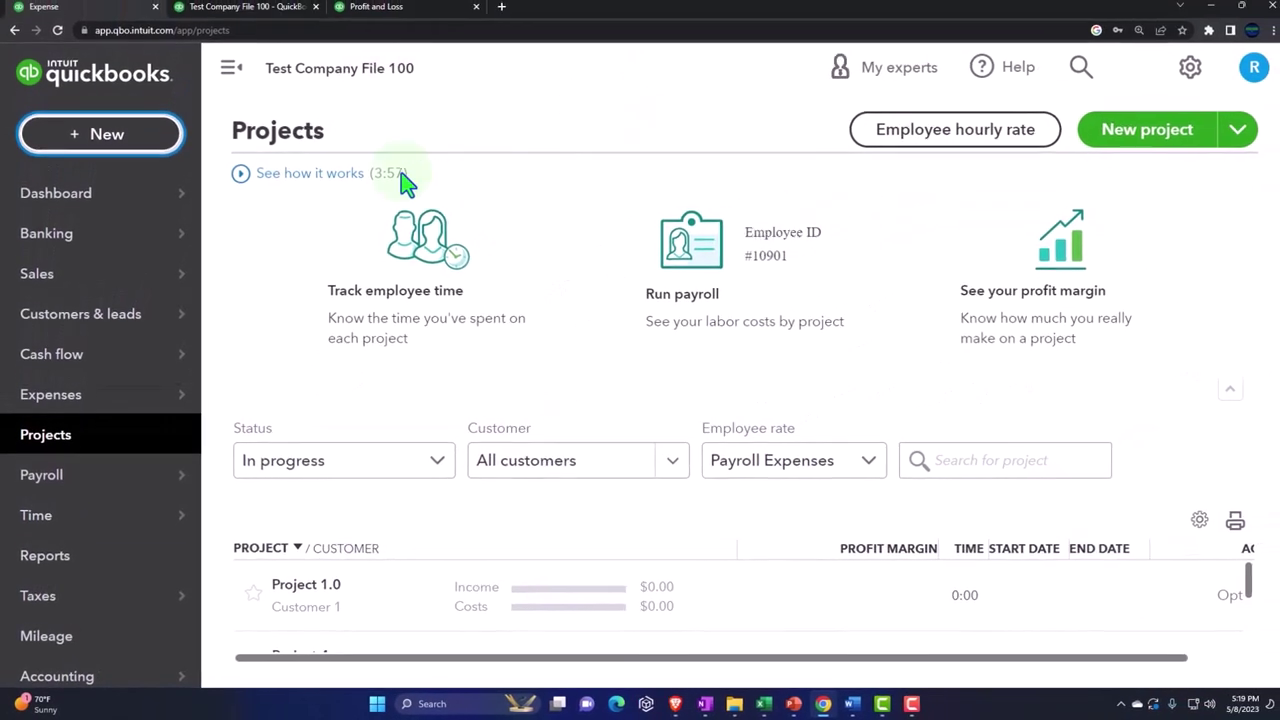
Open Banking and scroll through the PayPal Bank and Checking transactions awaiting review.
mouse_move(67, 232)
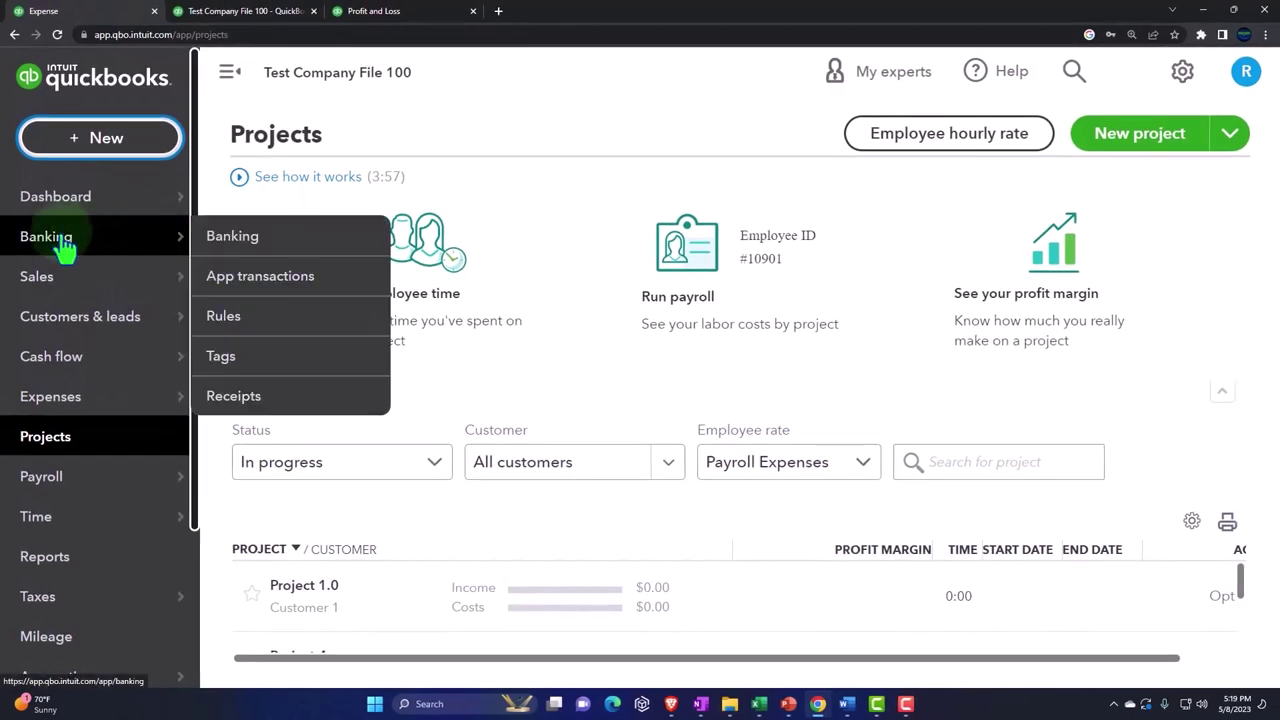
left_click(62, 243)
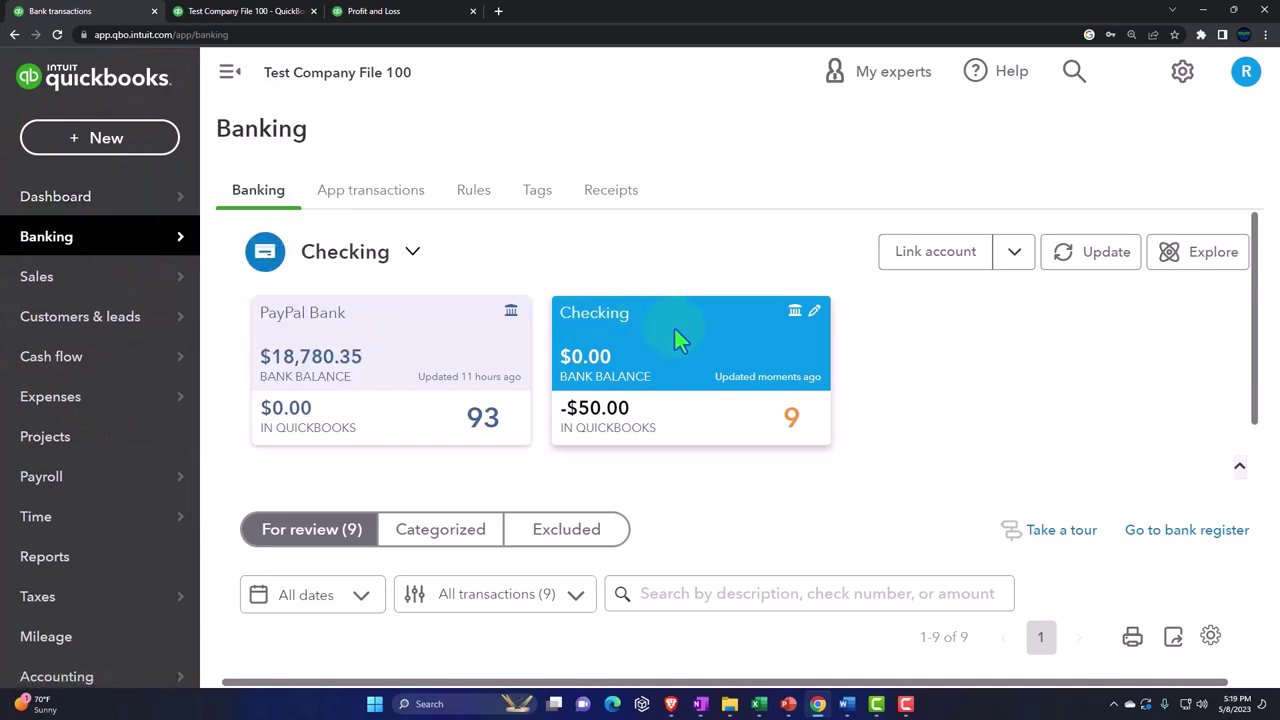
scroll(674, 330, "down", 3)
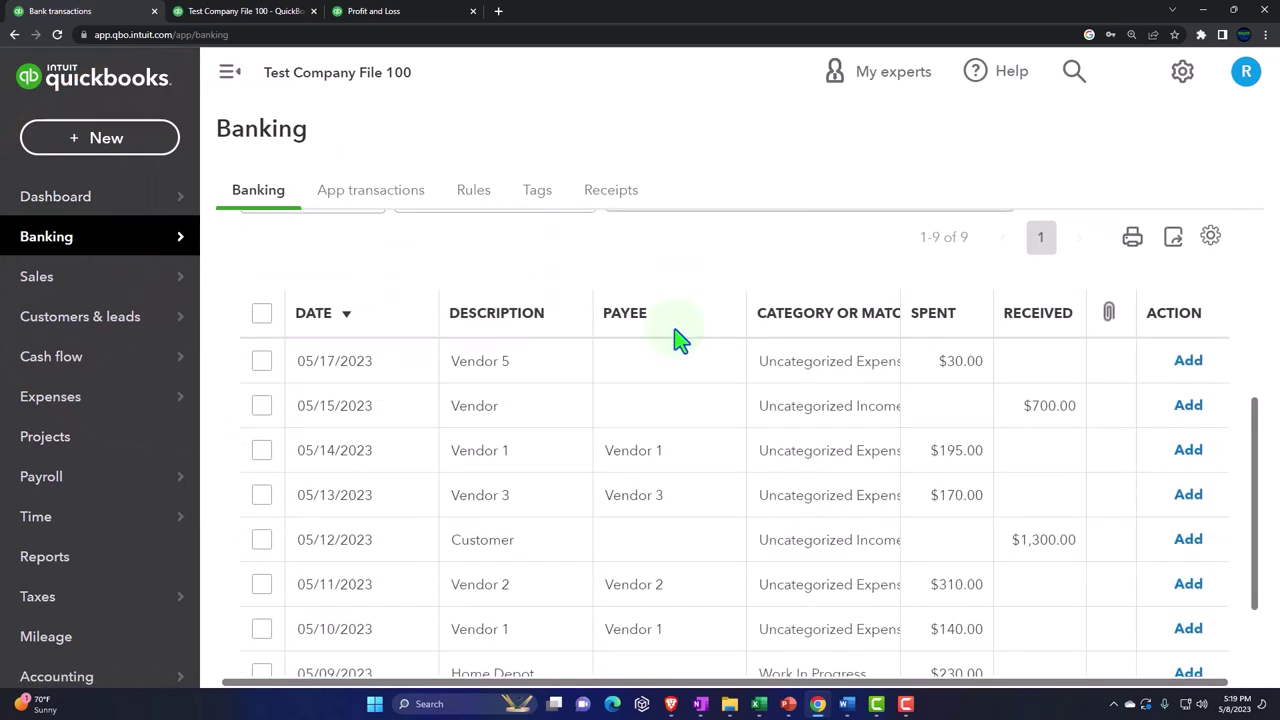
scroll(678, 340, "up", 3)
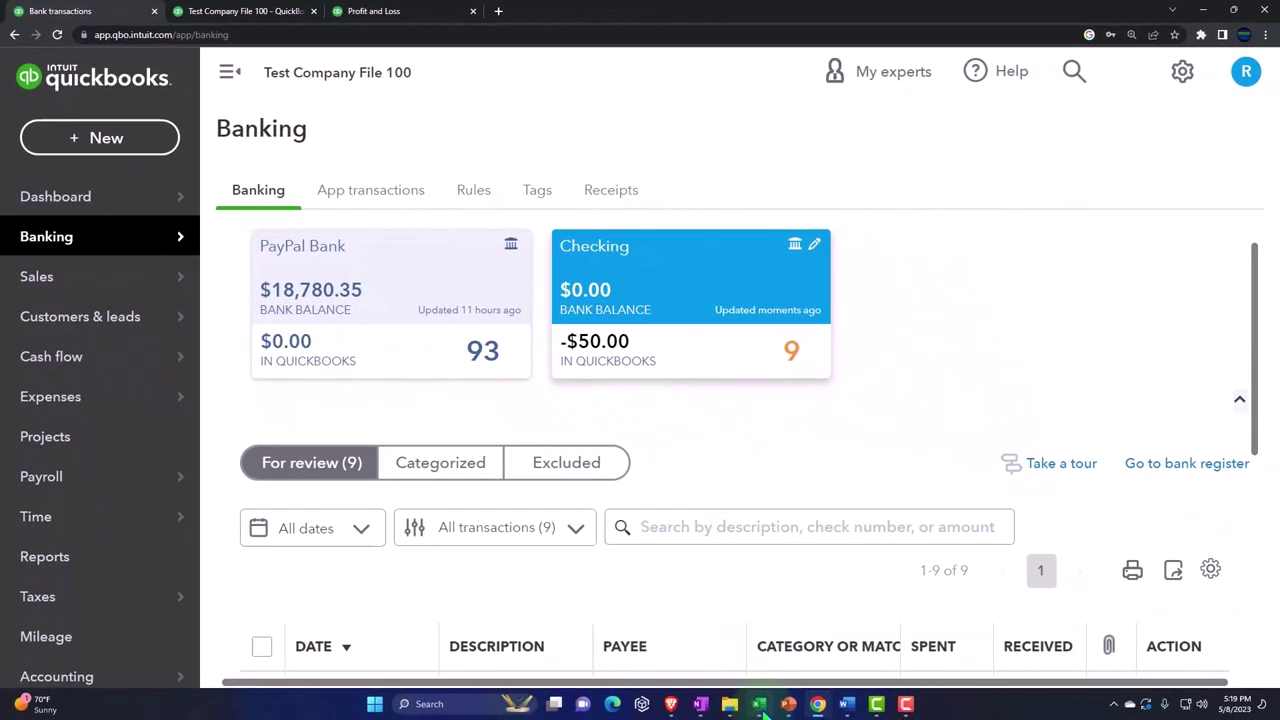
Switch to the Bank Feeds workbook and step through its Date, Amount and Description cells.
left_click(760, 704)
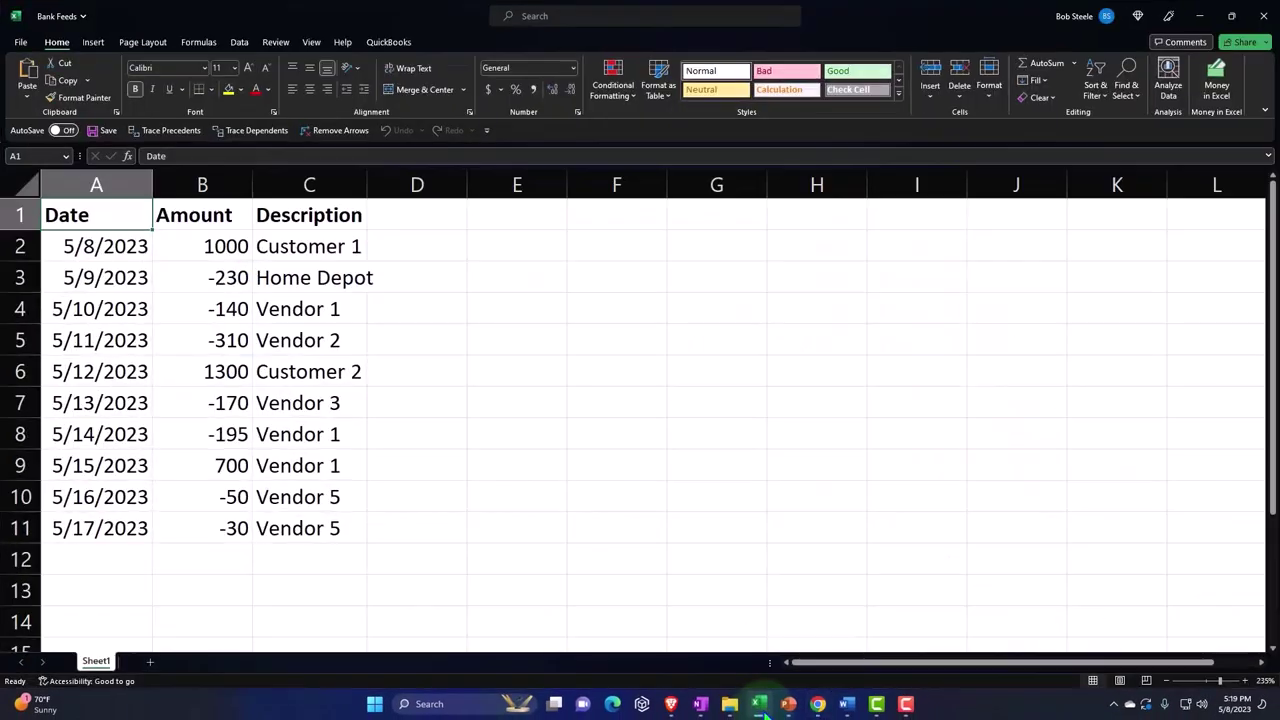
left_click(431, 441)
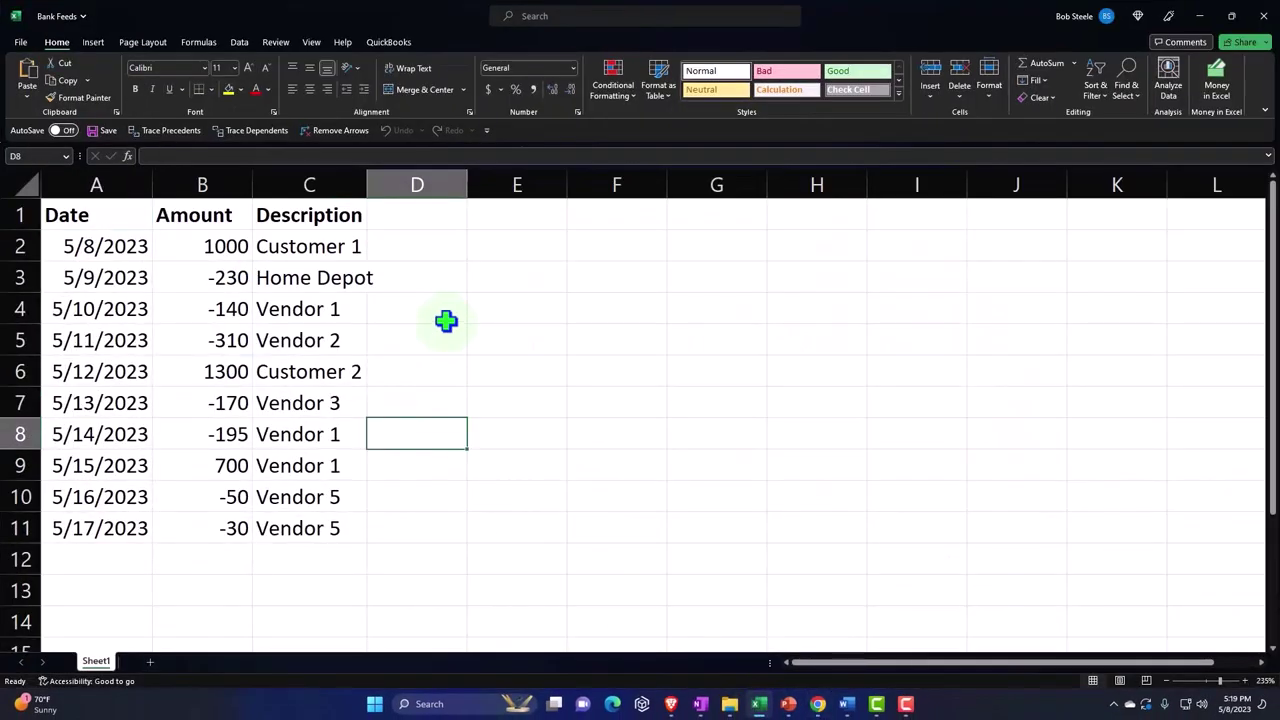
key("Left")
key("Left")
key("Left")
key("Up")
key("Up")
key("Up")
key("Up")
key("Up")
key("Up")
key("Up")
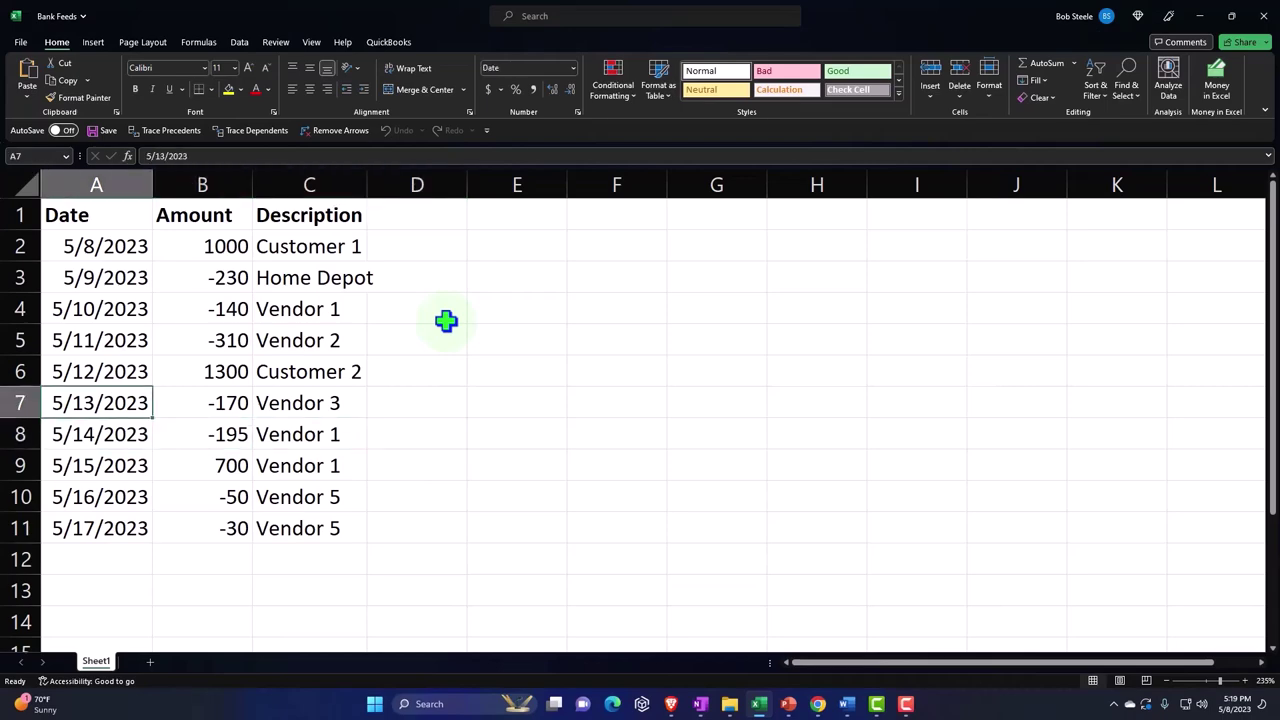
key("Right")
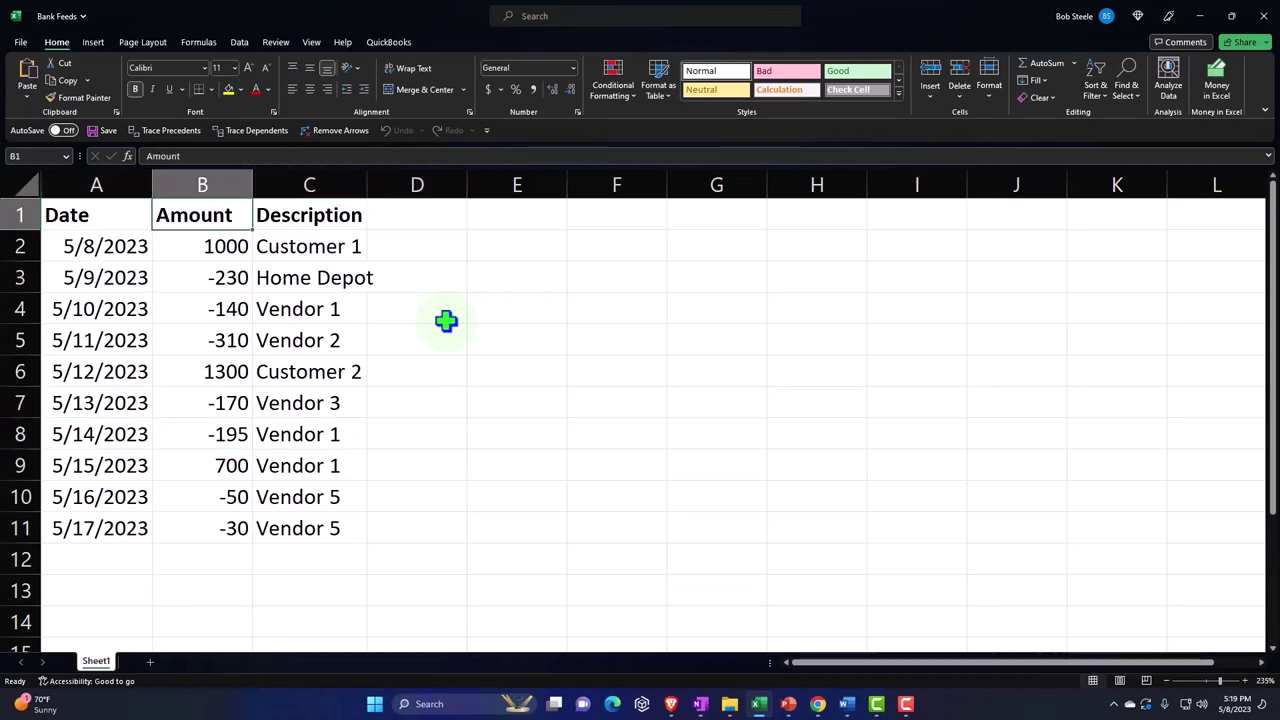
key("Right")
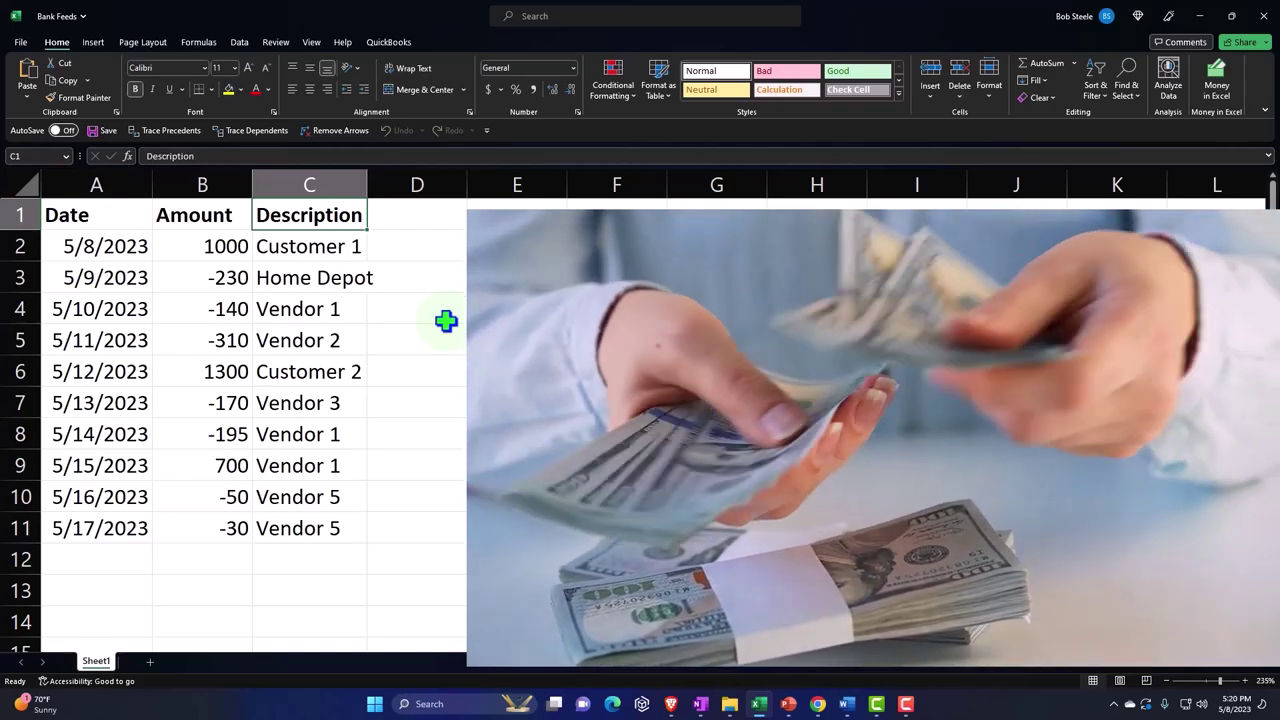
key("Left")
key("Down")
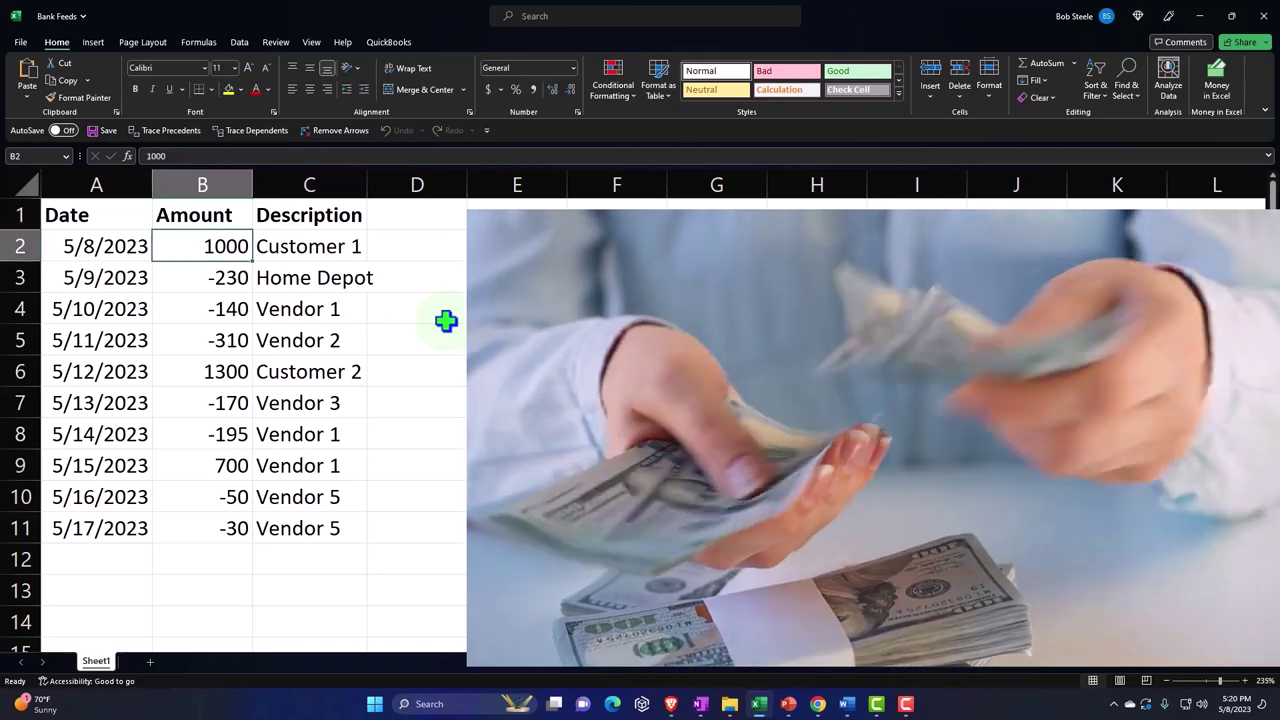
key("Down")
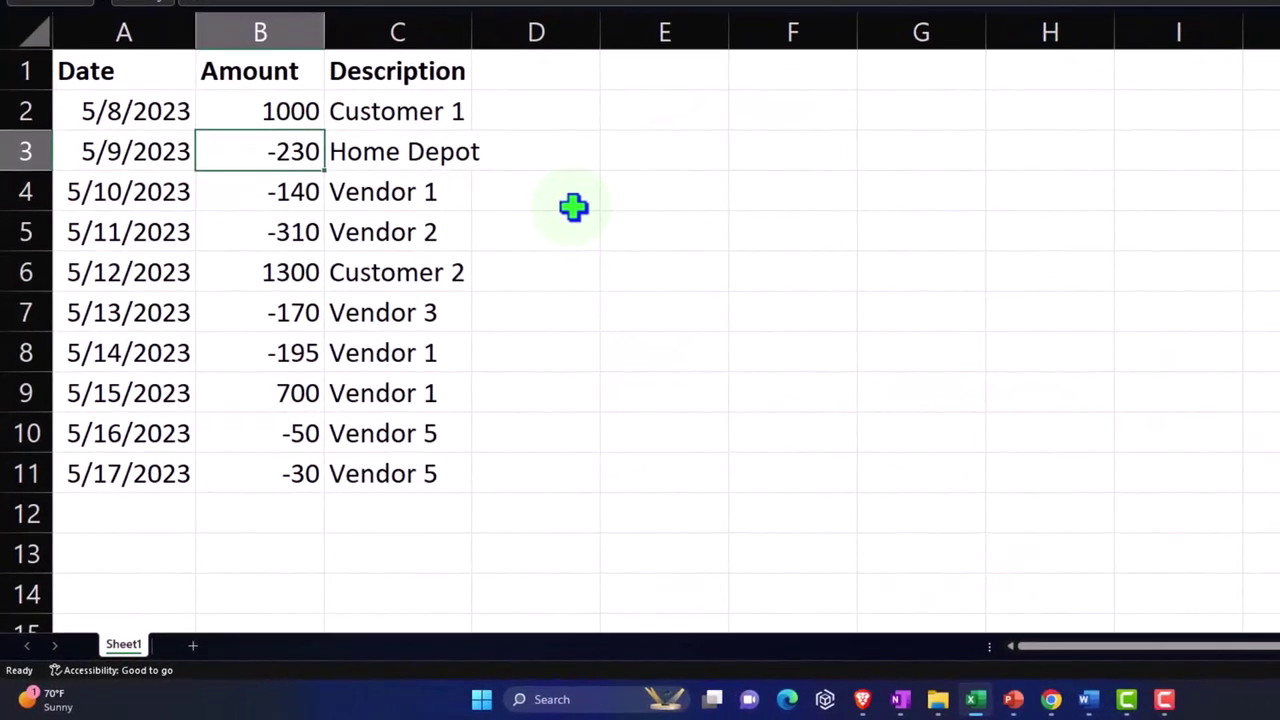
key("Right")
key("Up")
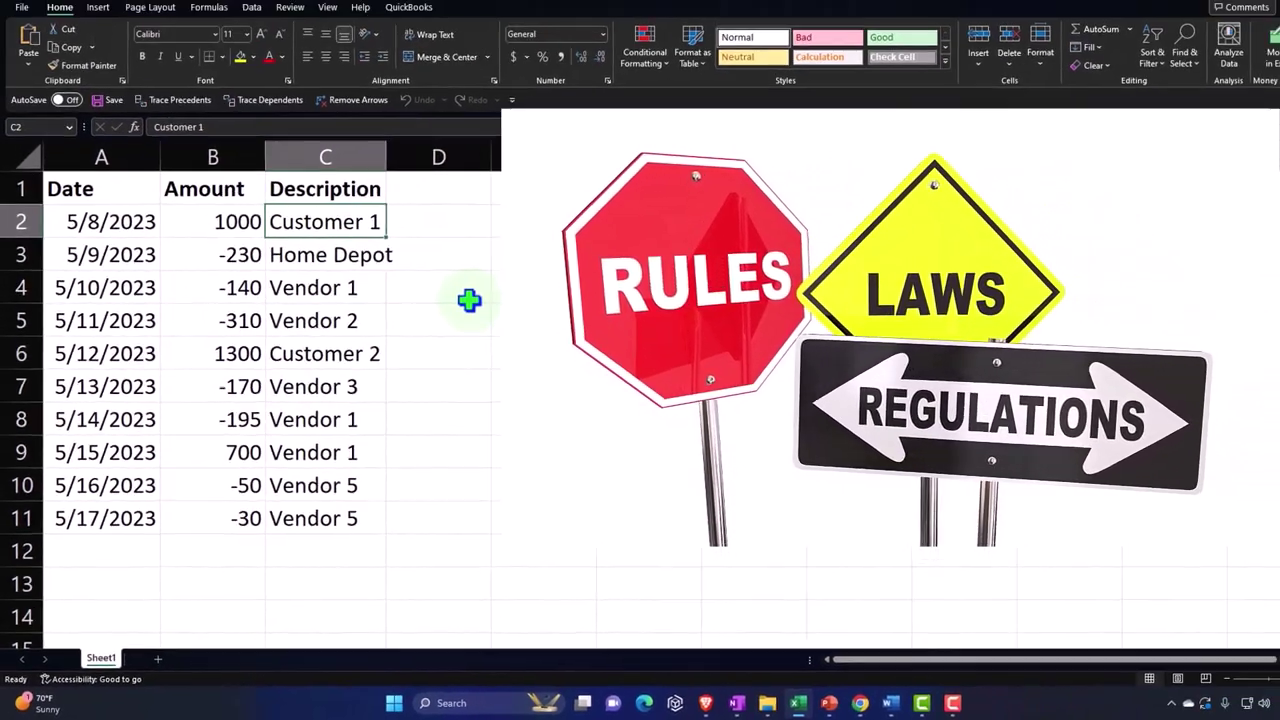
left_click(447, 318)
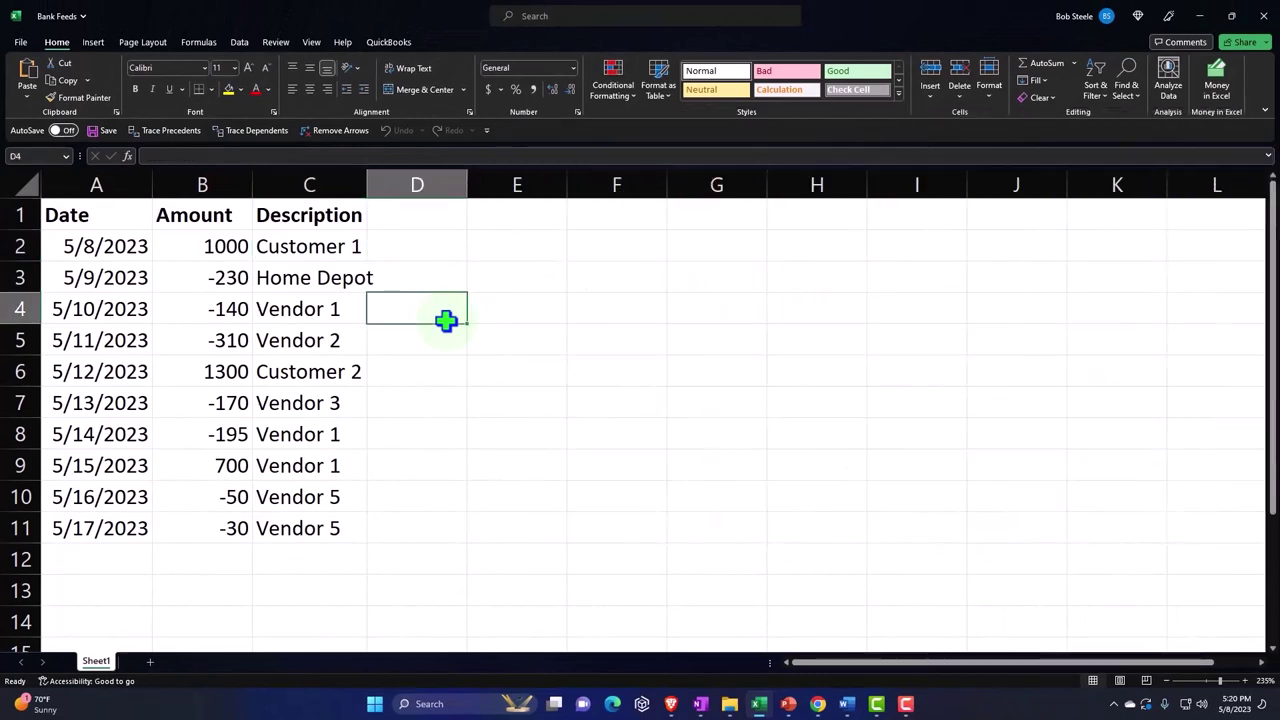
left_click(20, 42)
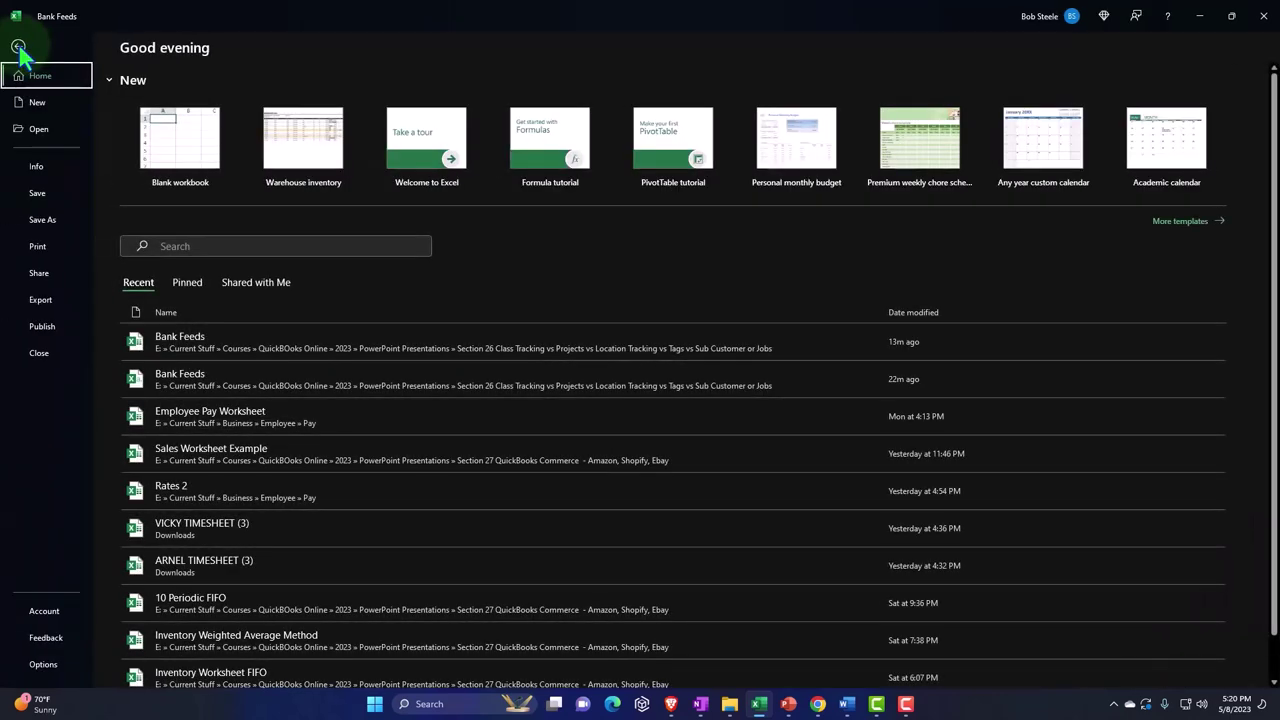
left_click(50, 218)
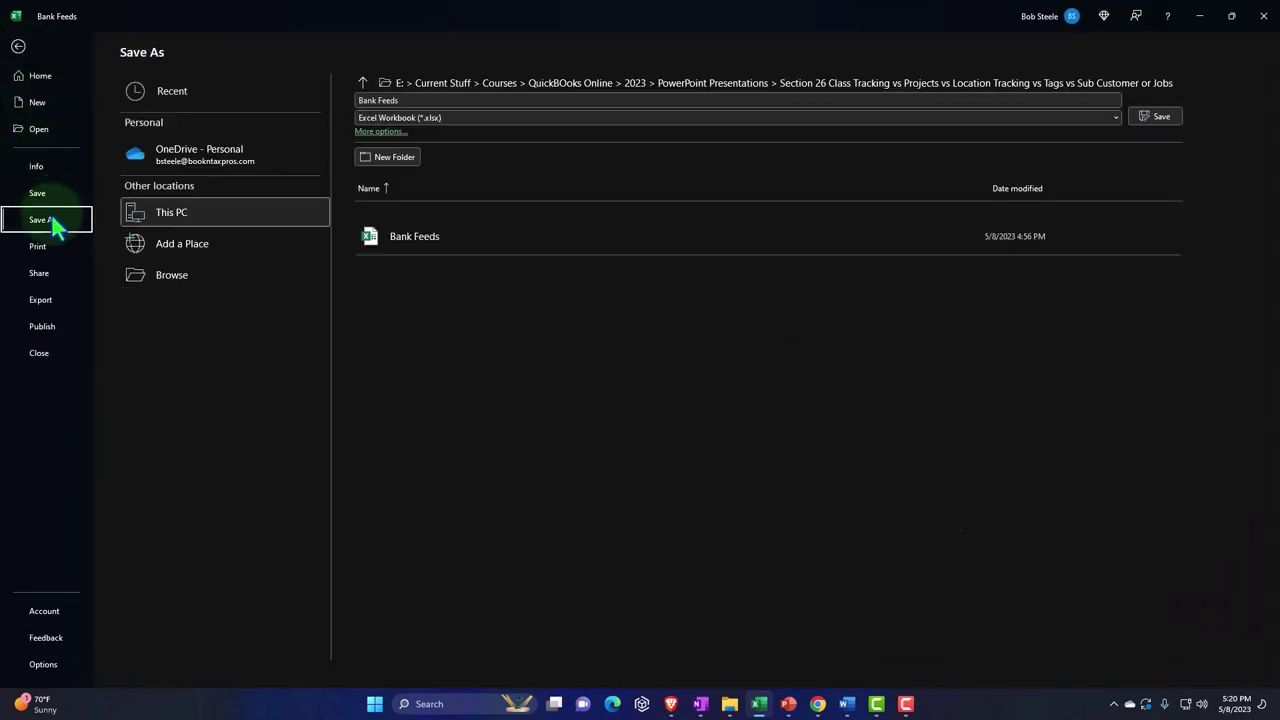
left_click(194, 283)
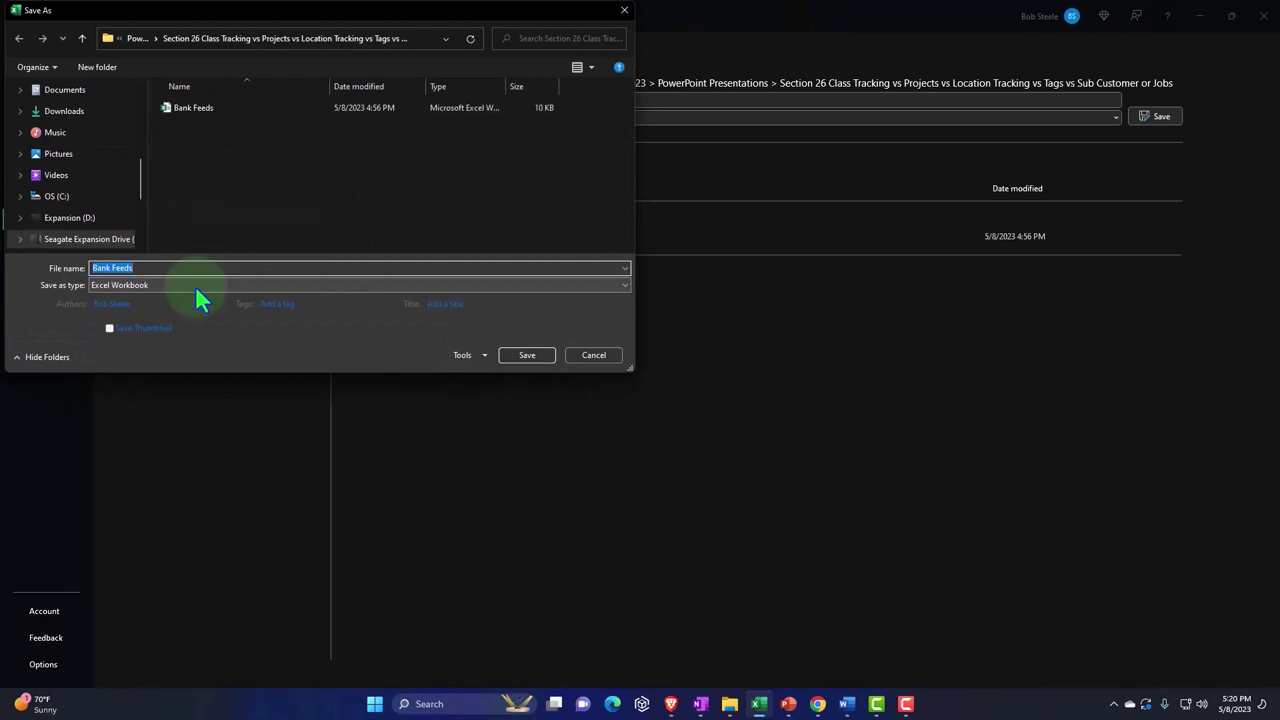
left_click(117, 289)
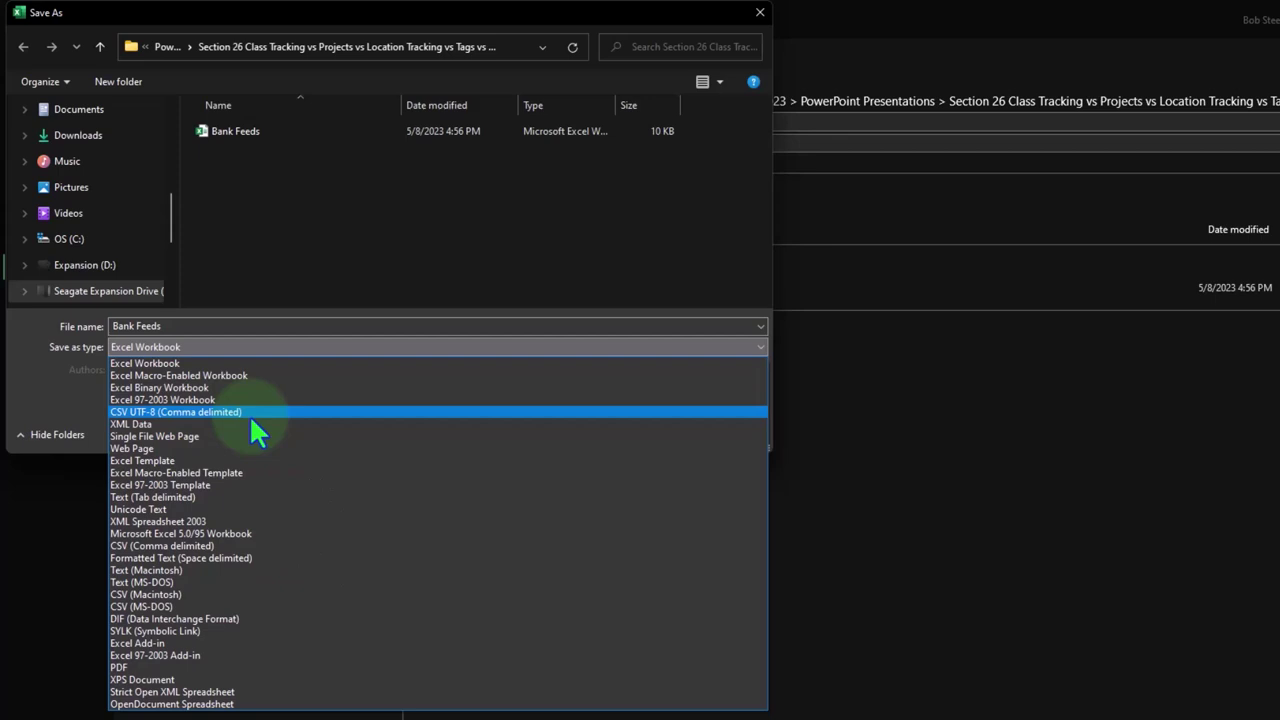
left_click(760, 12)
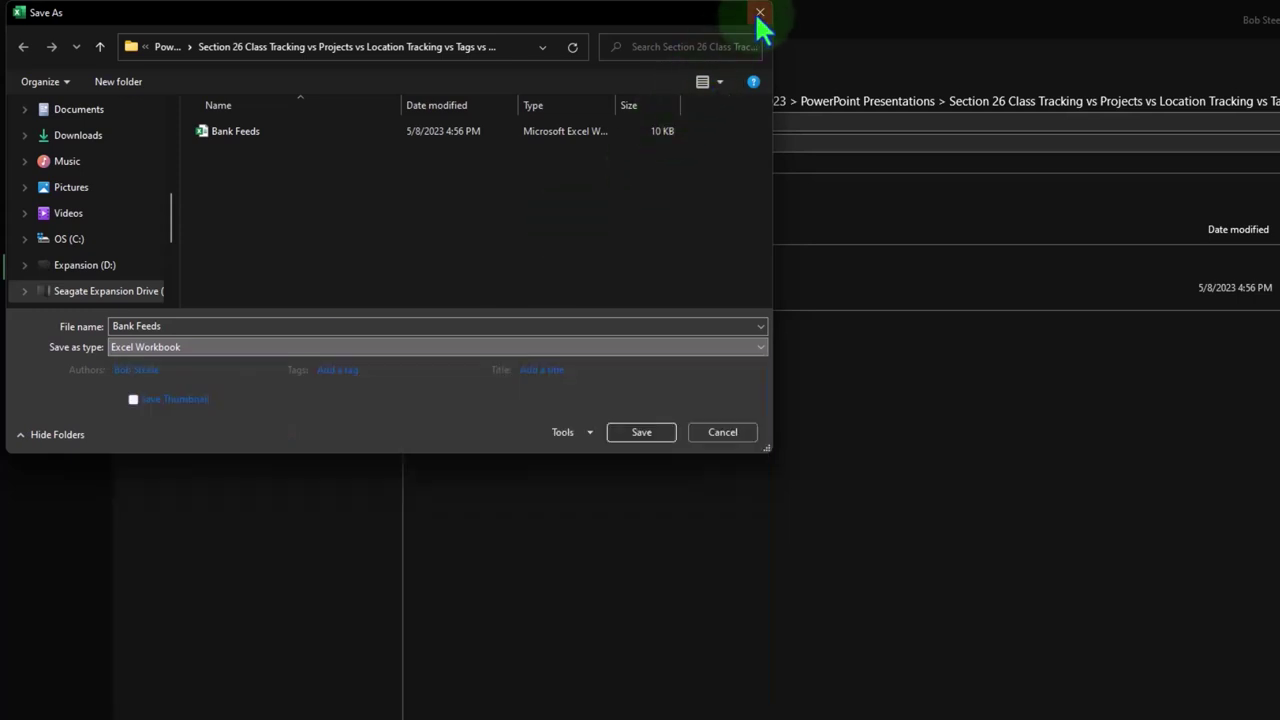
left_click(760, 12)
left_click(22, 52)
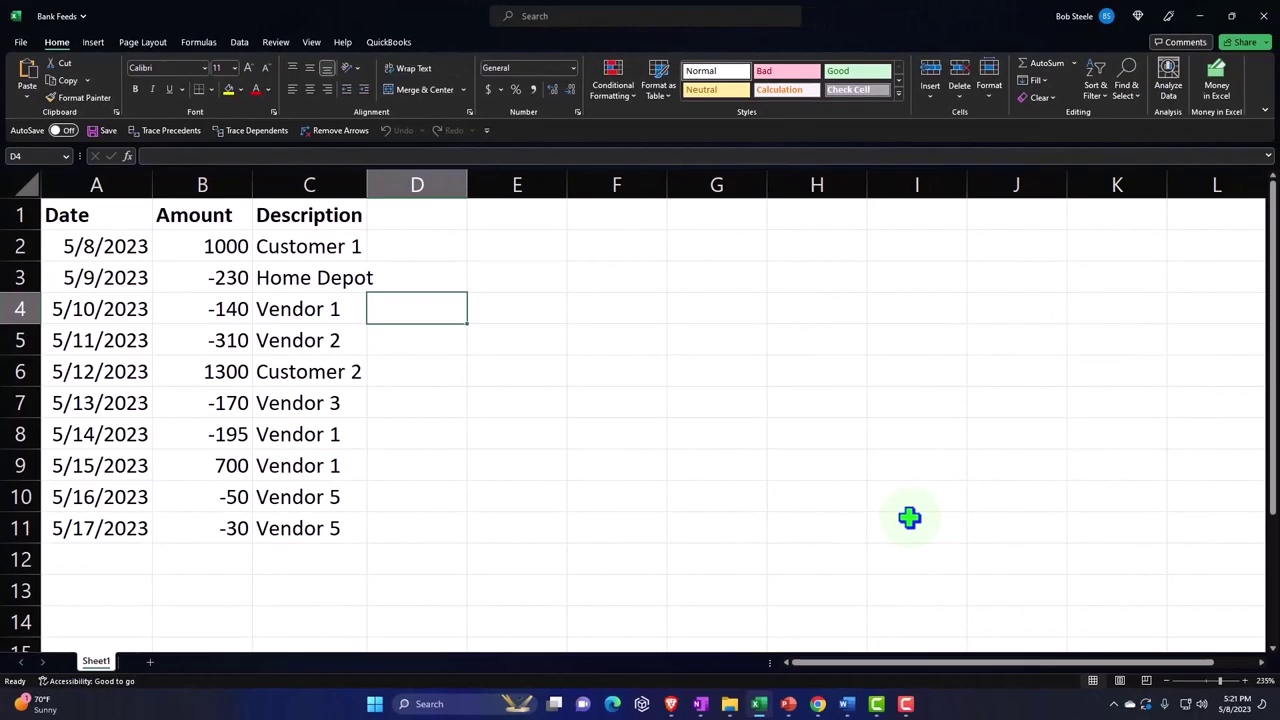
Check the CSV Bank Feeds file's Properties, showing its type and 276-byte size.
key("alt+Tab")
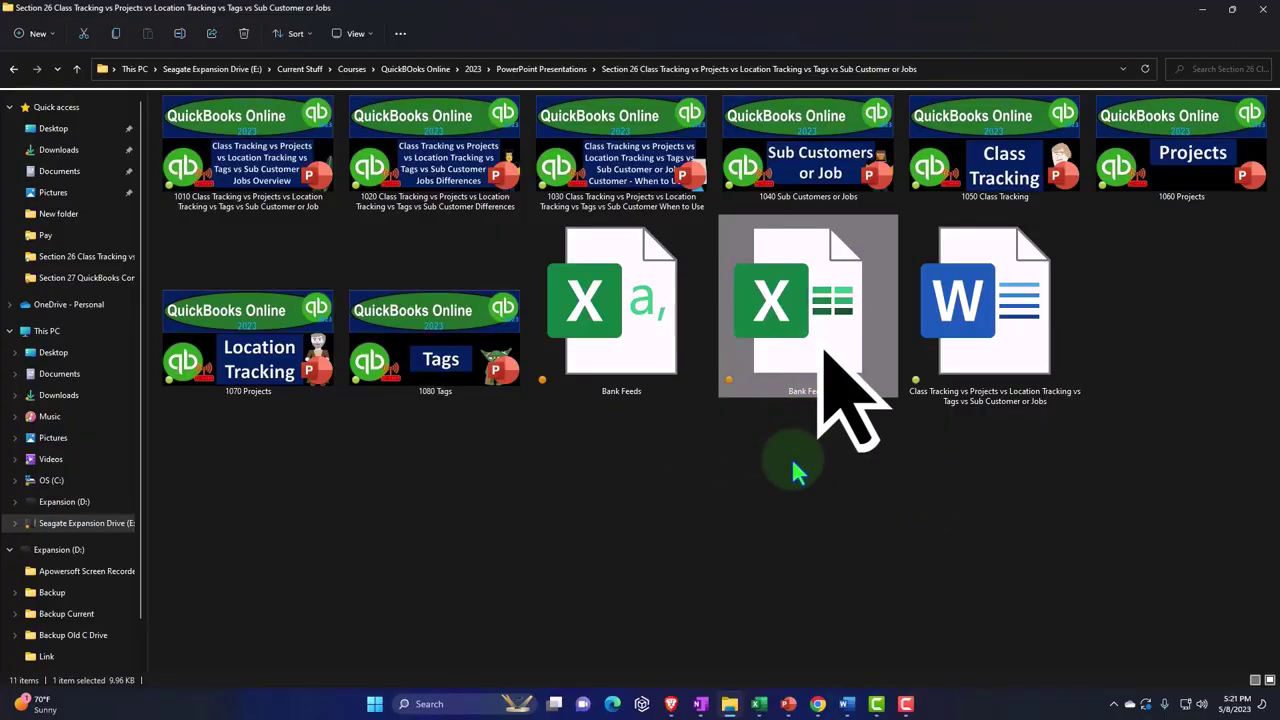
left_click(650, 378)
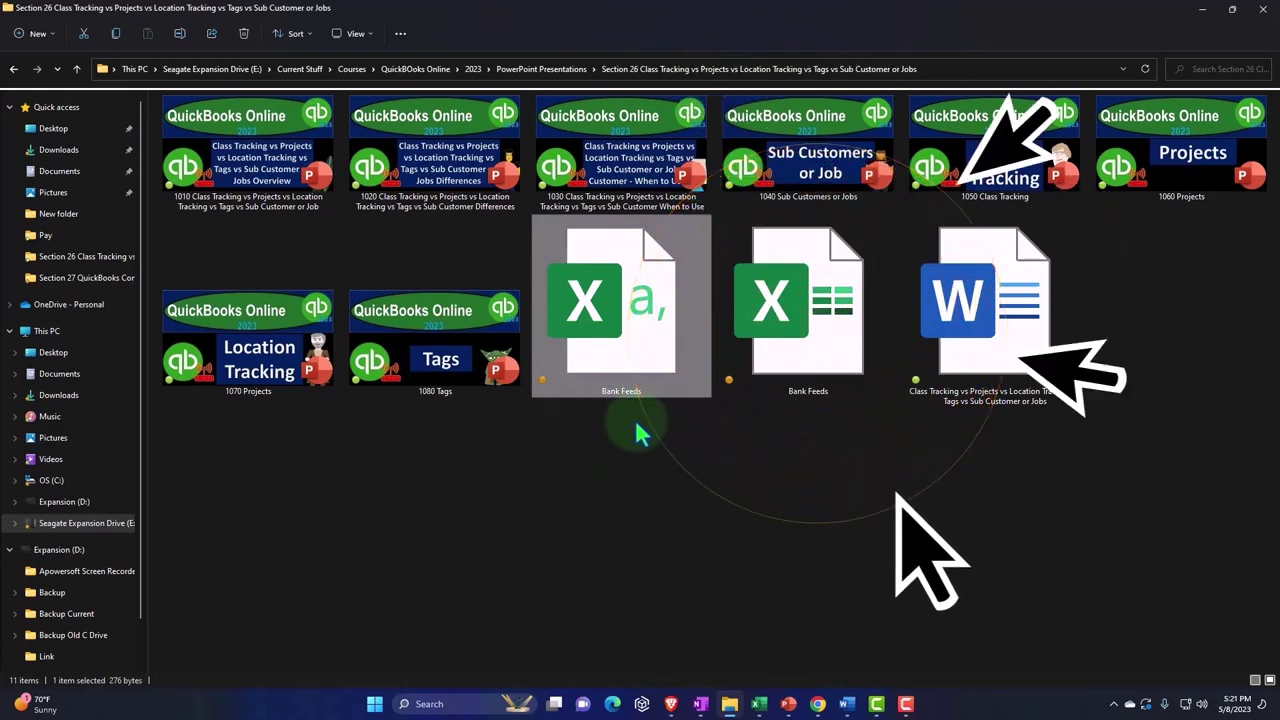
right_click(637, 347)
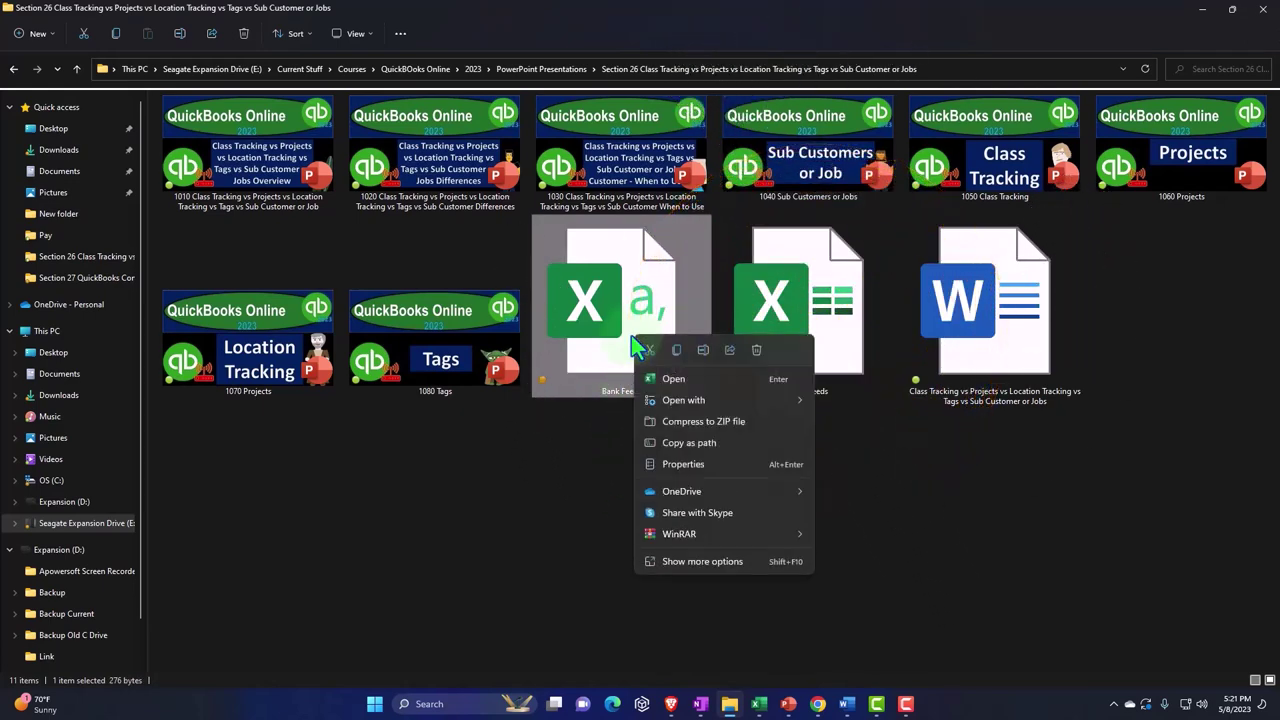
left_click(668, 470)
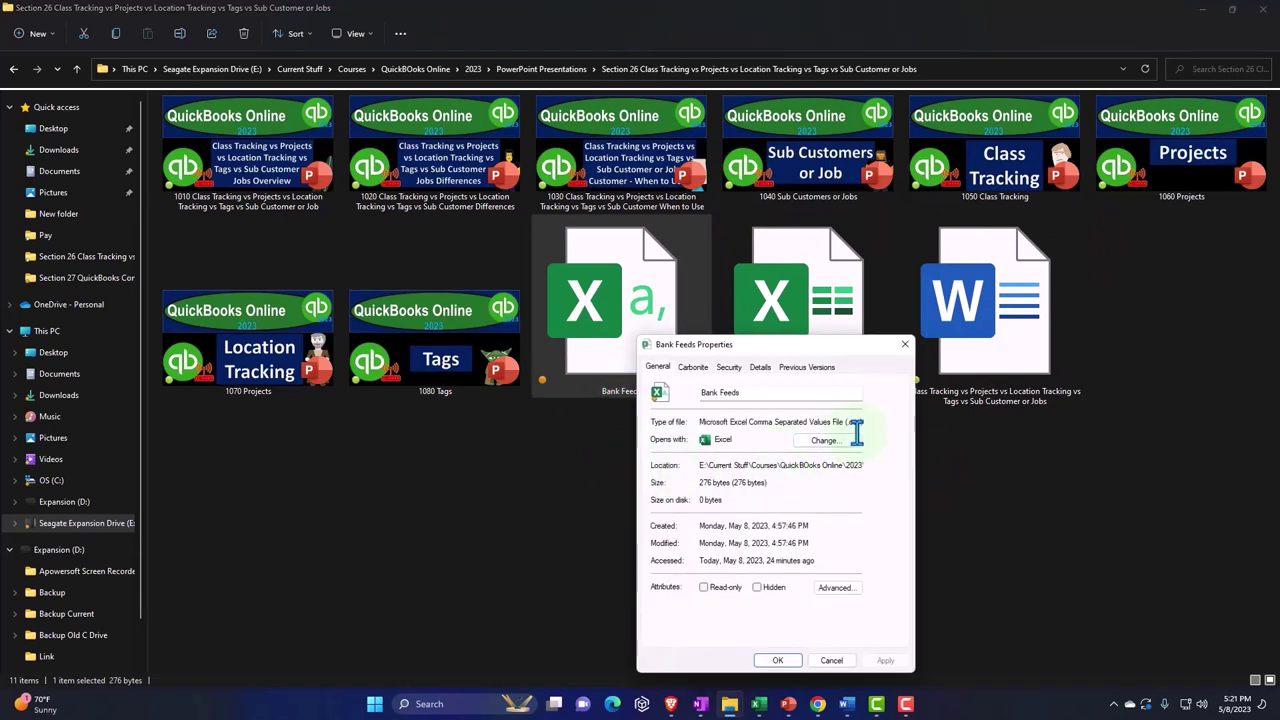
left_click(905, 344)
Check the Excel Bank Feeds workbook's Properties, showing its type and 9.96 KB size.
left_click(840, 325)
right_click(840, 325)
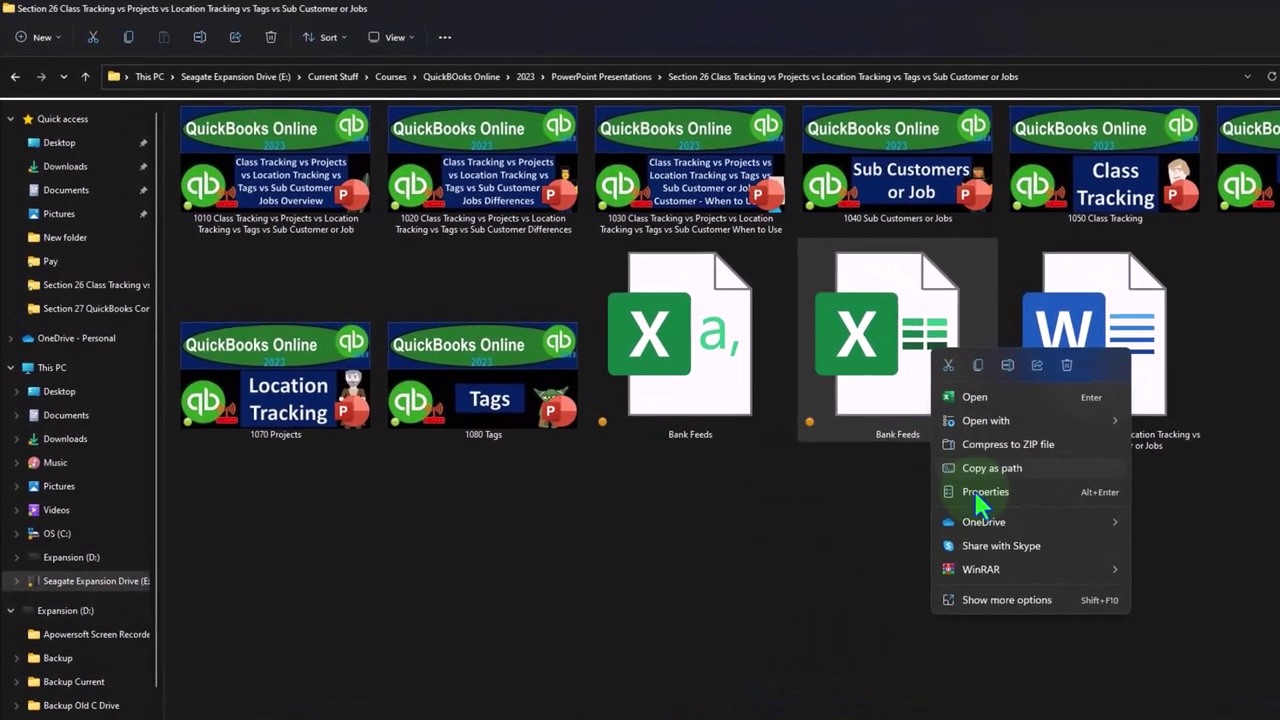
left_click(975, 491)
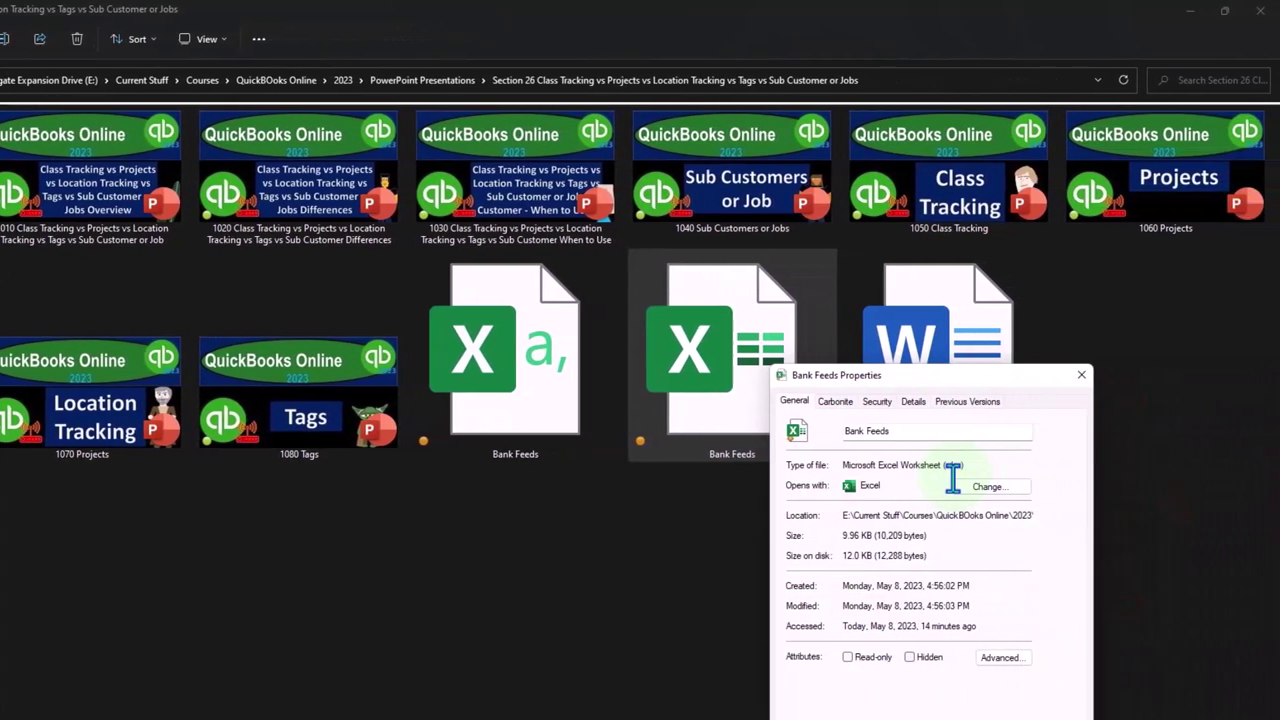
left_click(1081, 375)
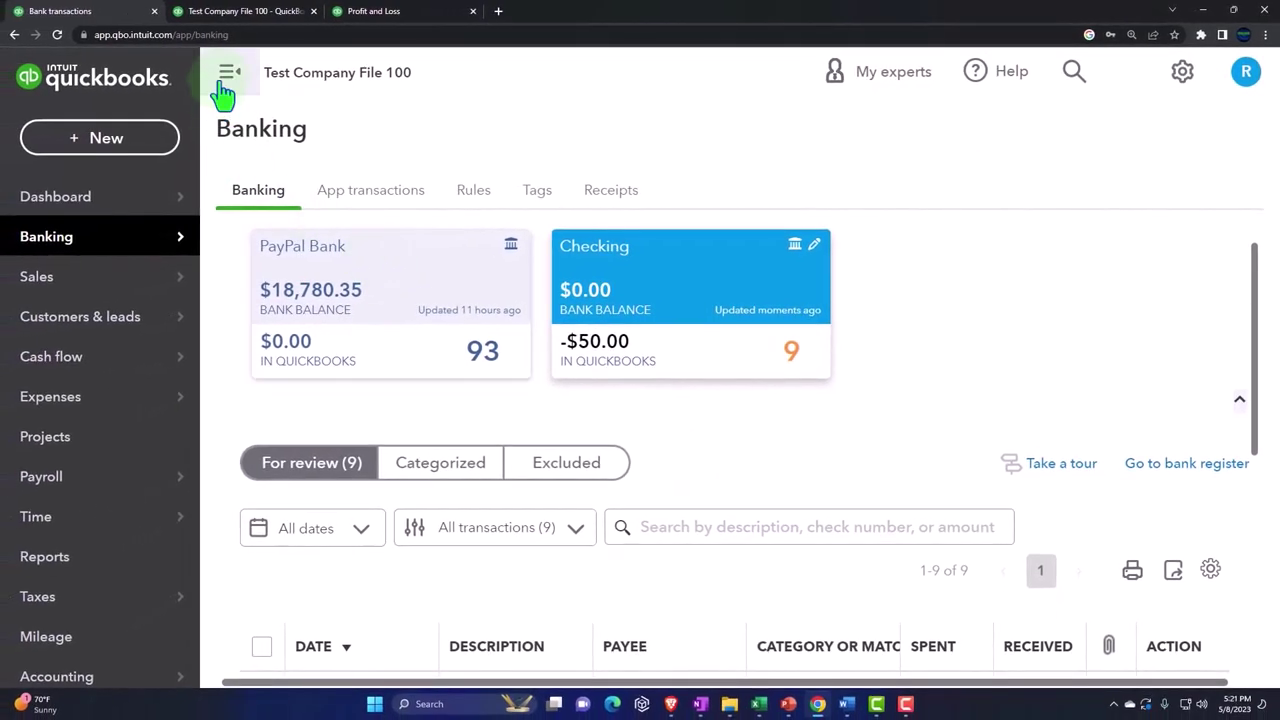
Collapse the navigation and choose Upload from file from the Link account options.
left_click(228, 72)
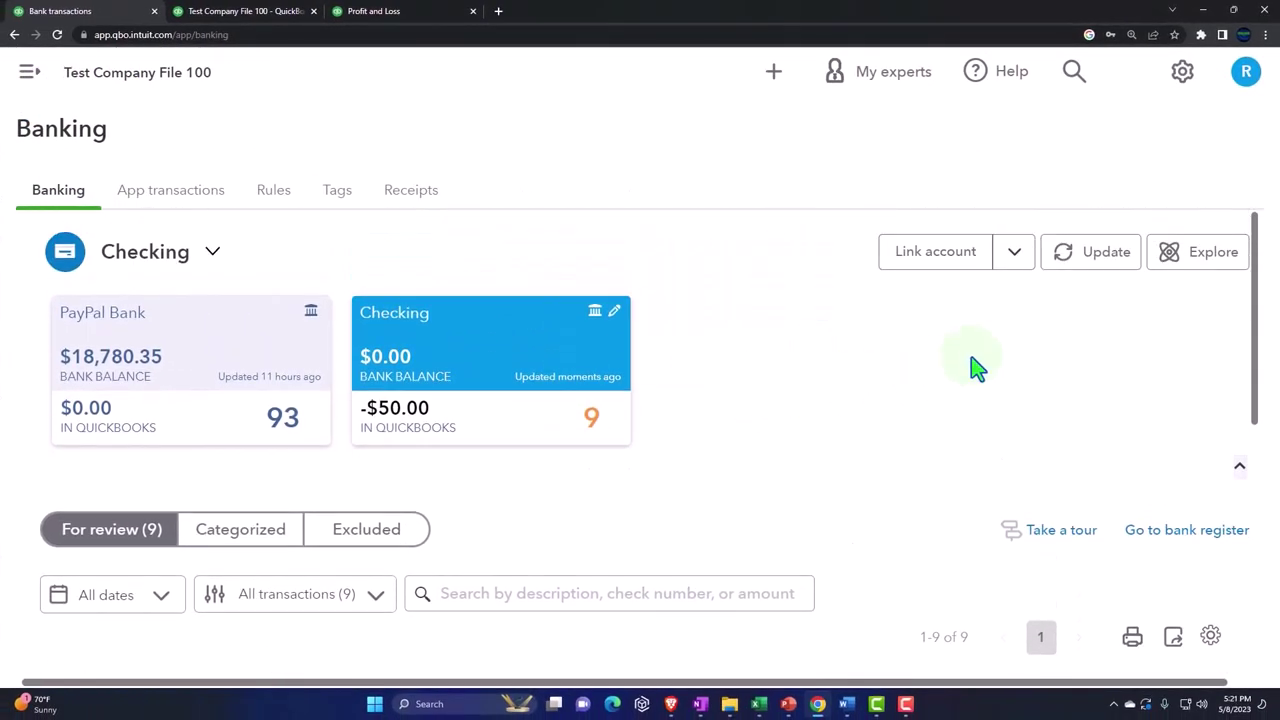
left_click(1016, 264)
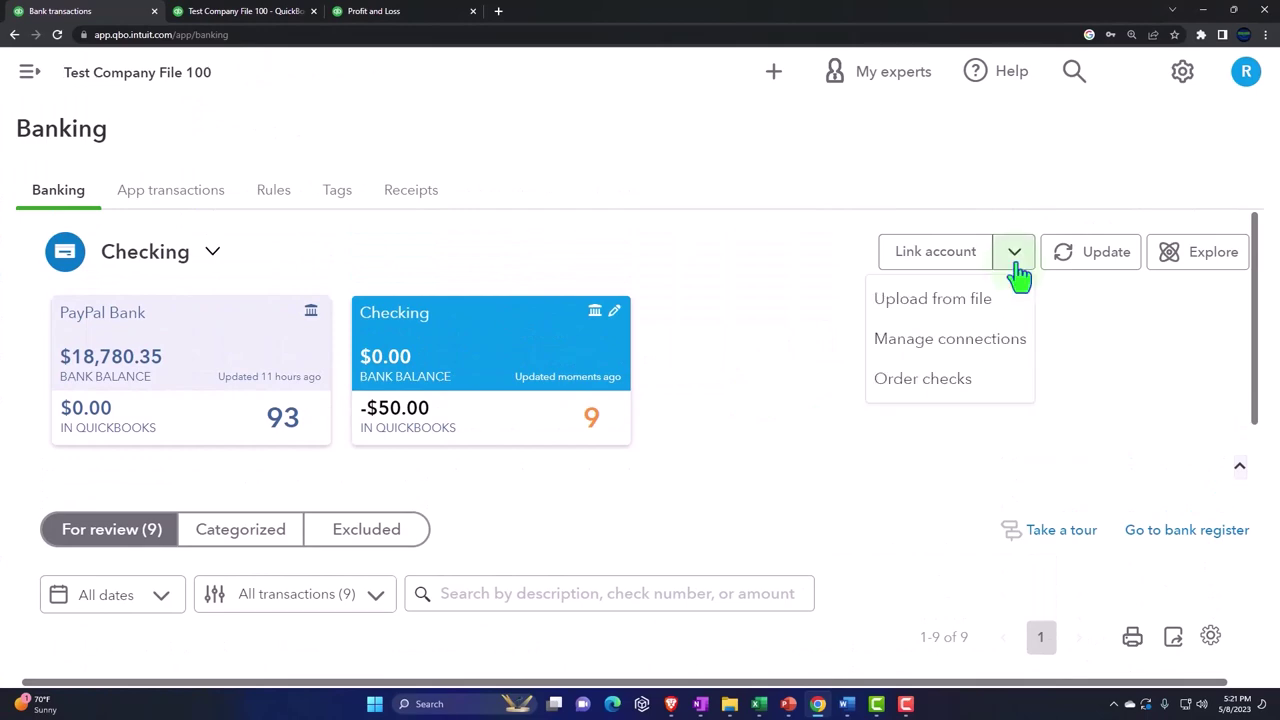
left_click(928, 305)
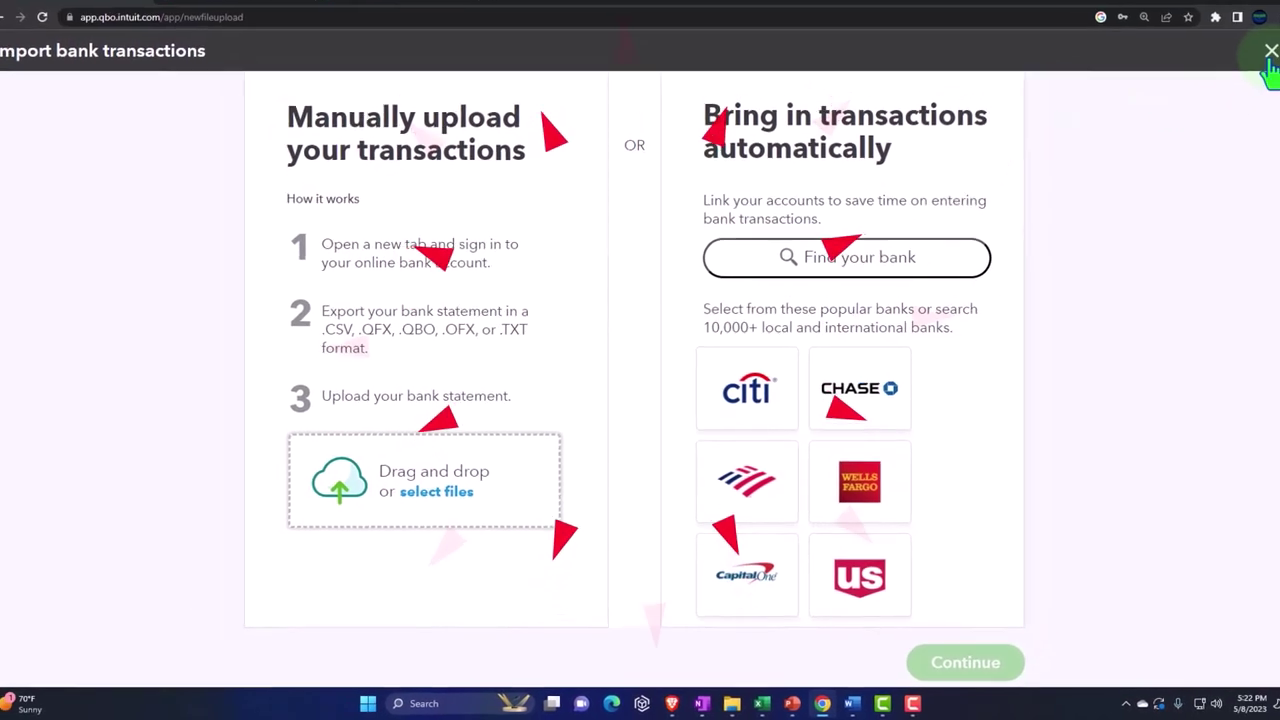
Leave the upload page and expand the 05/17/2023 Vendor 5 $30.00 transaction in For review.
left_click(1270, 52)
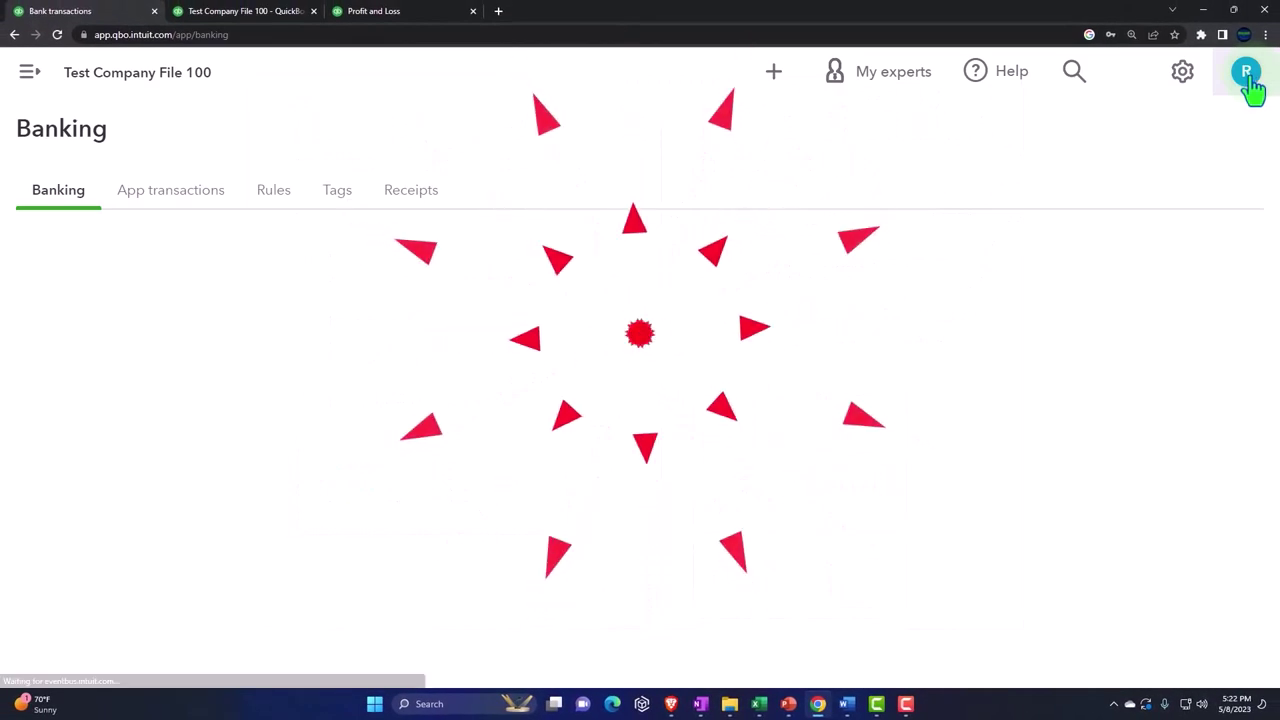
scroll(655, 440, "down", 5)
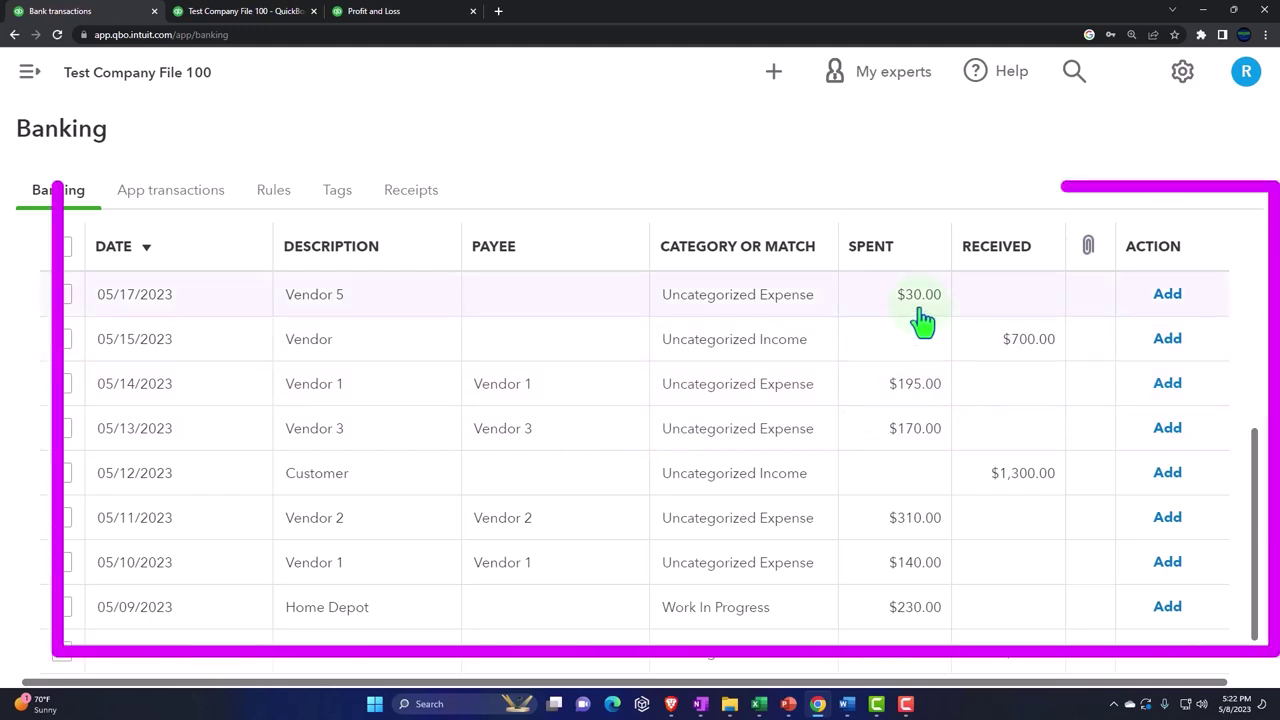
left_click(400, 316)
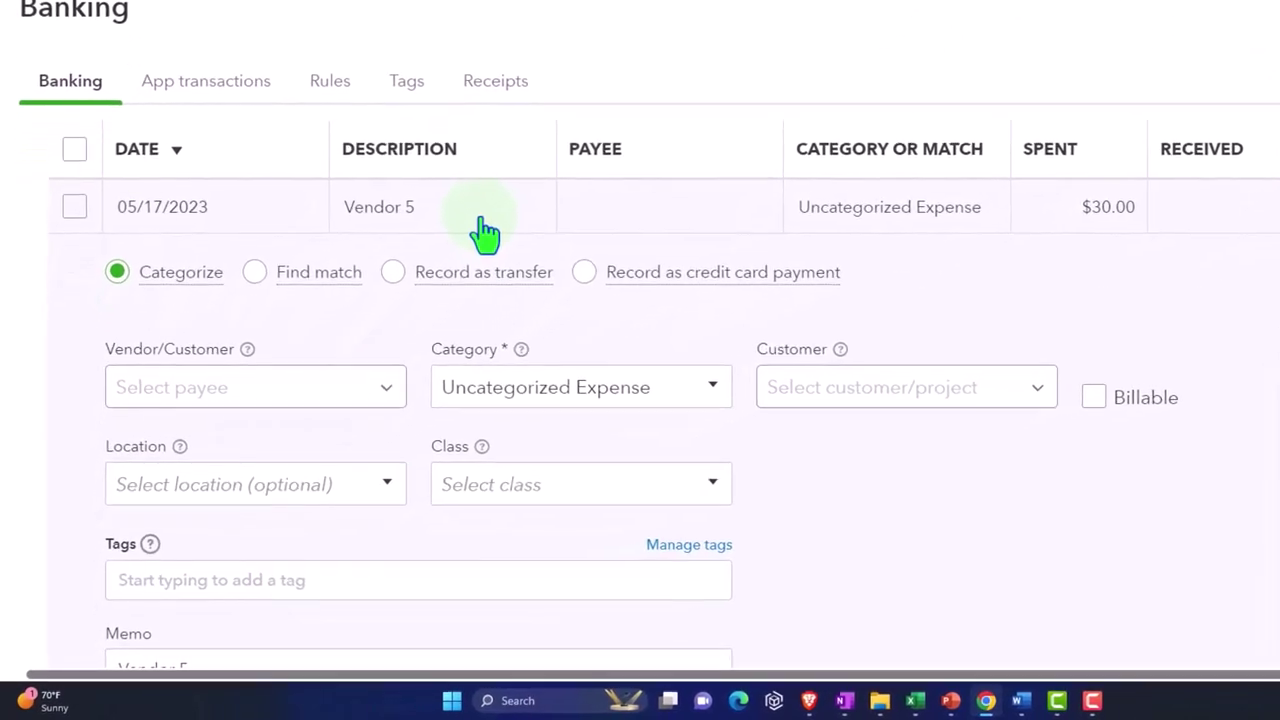